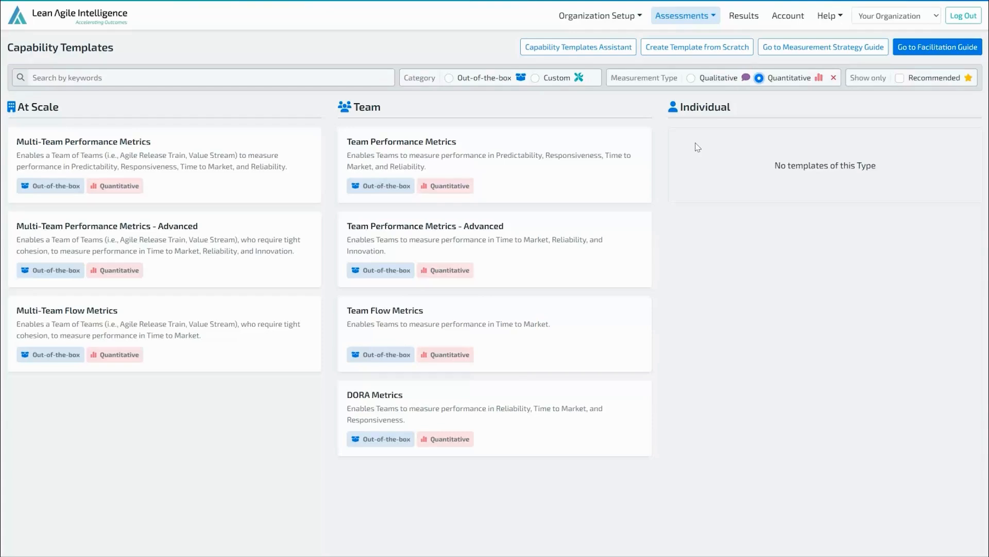
- Open the Team Performance Metrics template's details and view it in the Template Builder
left_click(574, 158)
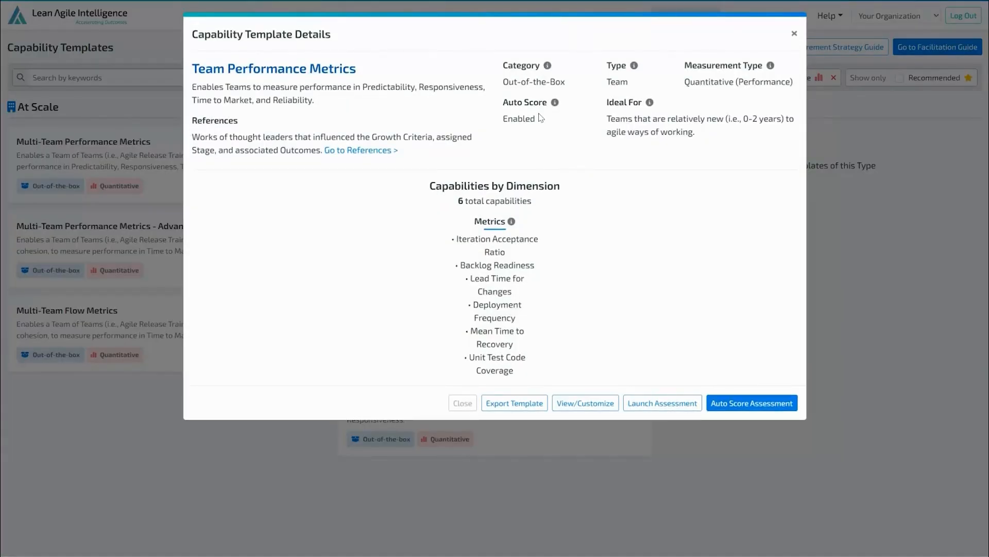
left_click_drag(504, 120, 538, 123)
left_click(556, 146)
left_click(596, 407)
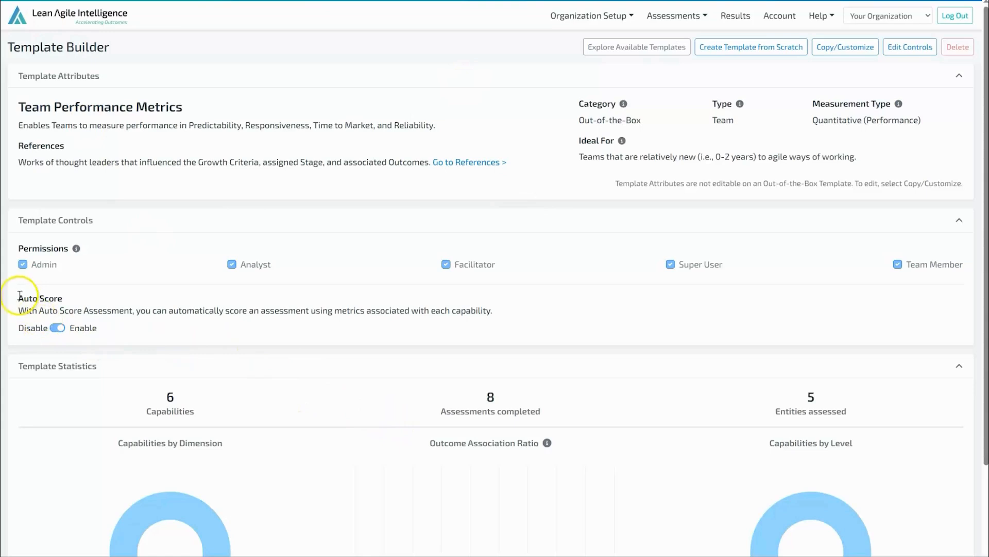
- Edit the template controls to switch Auto Score to Disable and save the controls
left_click_drag(18, 298, 79, 297)
left_click(129, 300)
left_click(911, 49)
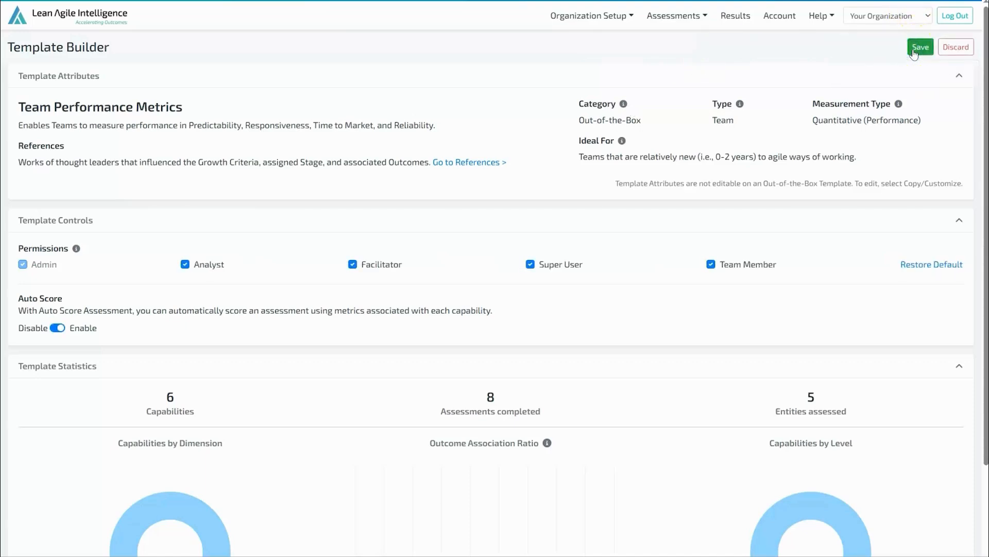
left_click(57, 329)
left_click(98, 328)
left_click(922, 47)
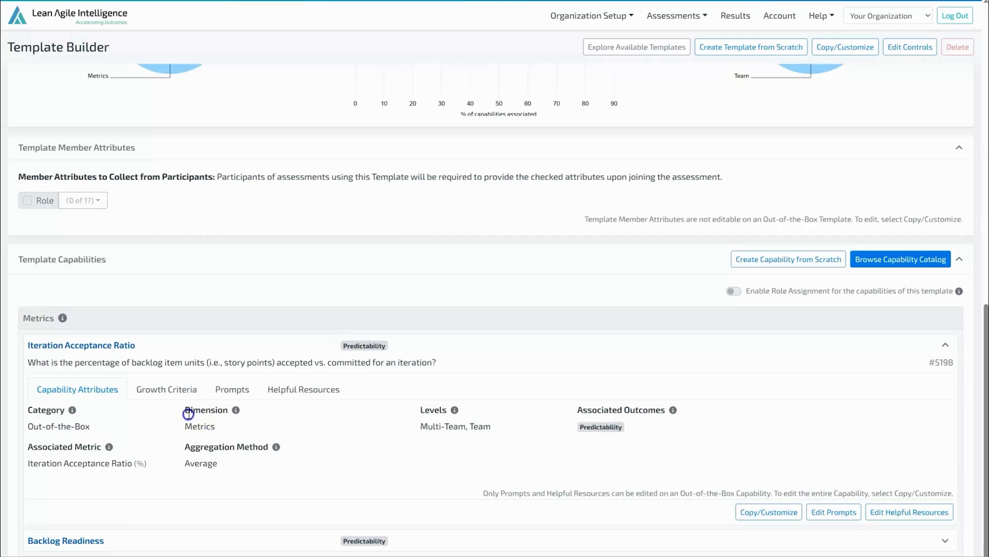
- Examine the Iteration Acceptance Ratio capability's attributes, aggregation method and growth criteria
left_click_drag(185, 407, 227, 430)
left_click(336, 423)
left_click_drag(180, 446, 274, 446)
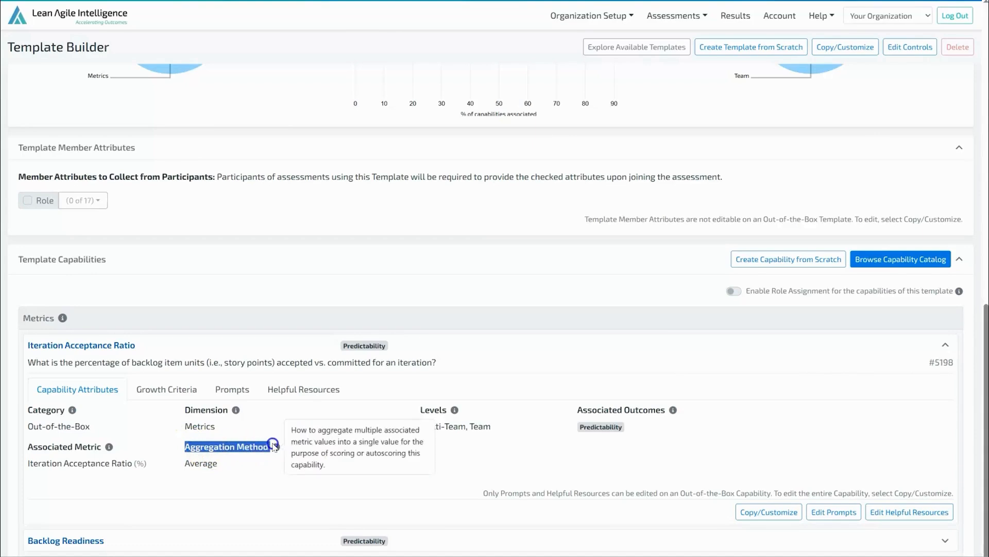
left_click(302, 460)
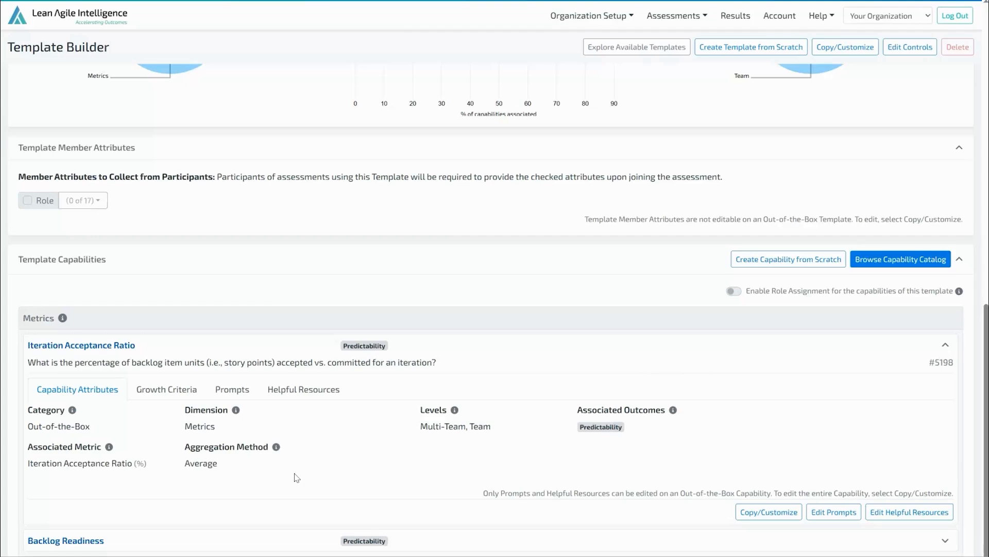
left_click_drag(27, 447, 107, 446)
left_click(137, 481)
left_click(166, 389)
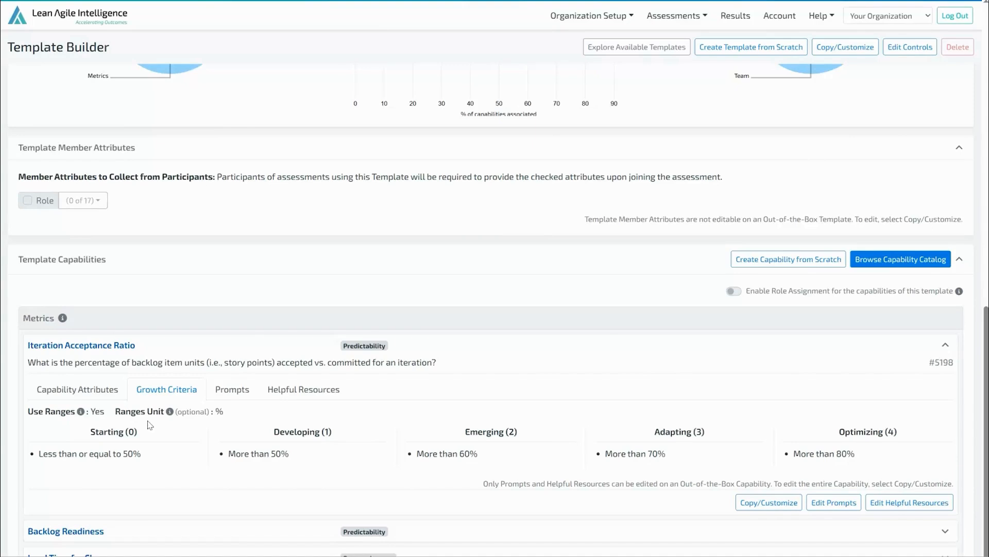
double_click(218, 411)
left_click(241, 416)
- Start an Auto Score Assessment for the Team Performance Metrics template with Mobile PO #2 as the team entity
left_click(675, 16)
left_click(670, 38)
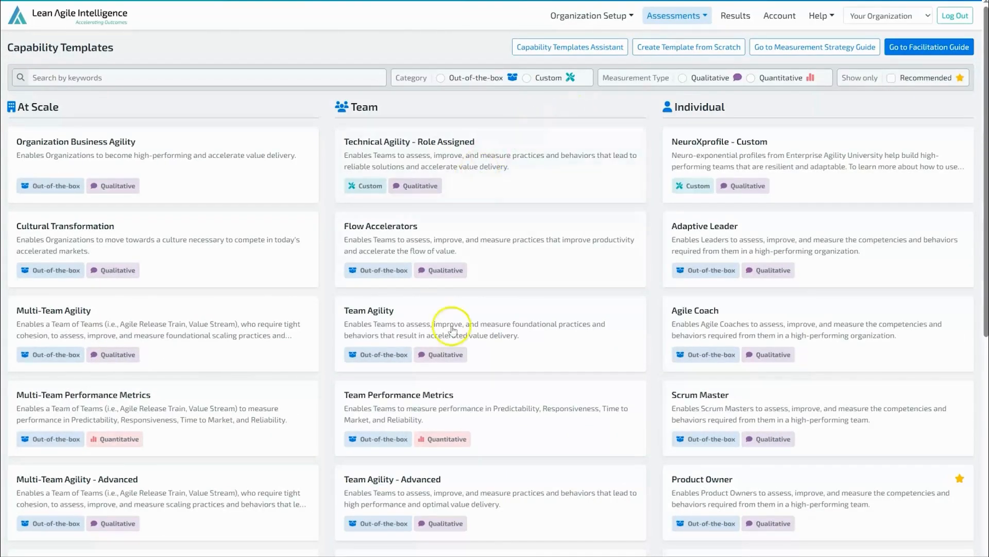
left_click(475, 409)
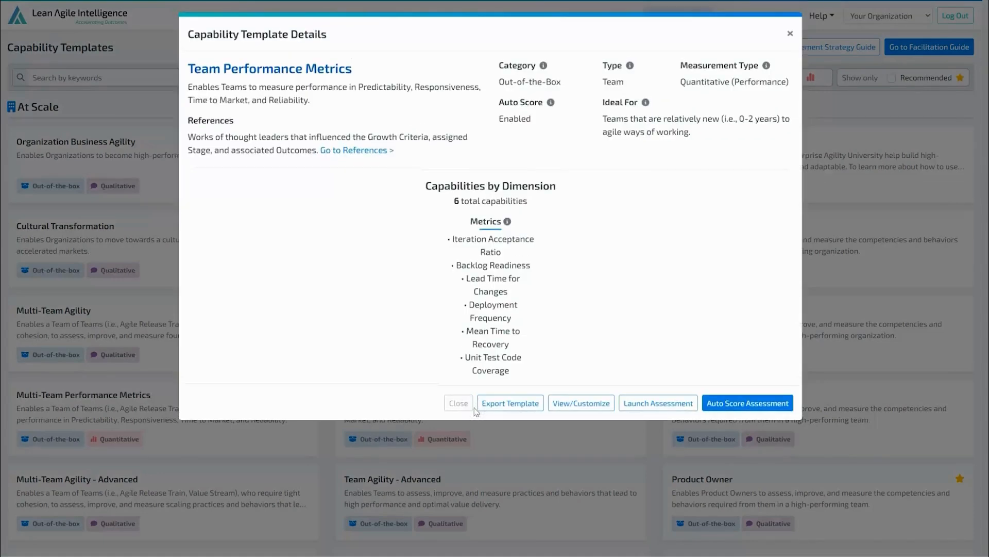
left_click(774, 401)
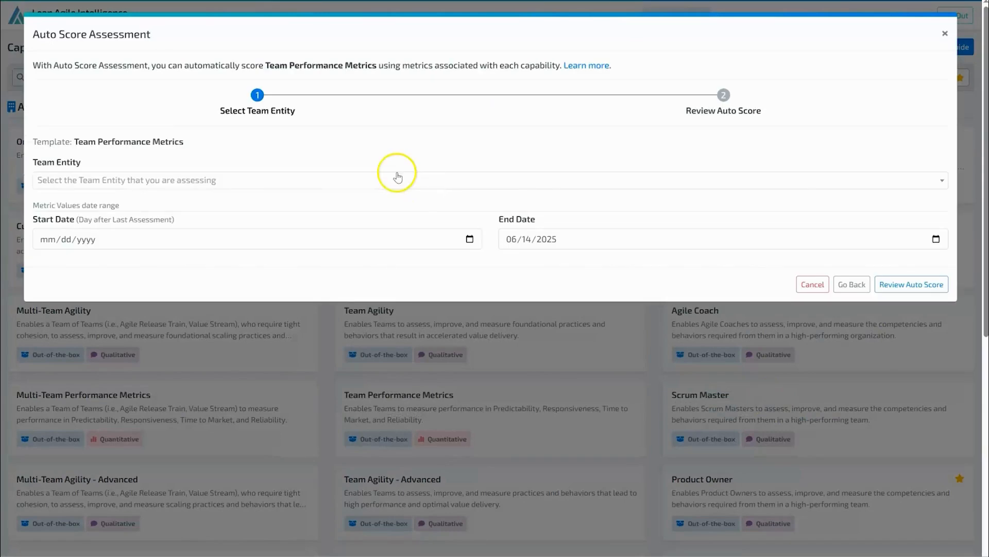
left_click(311, 180)
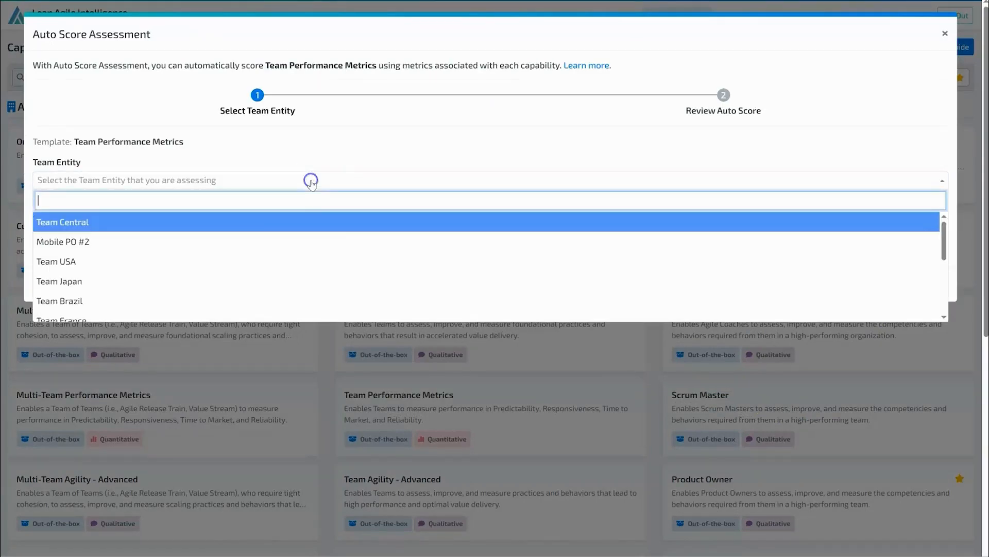
left_click(323, 239)
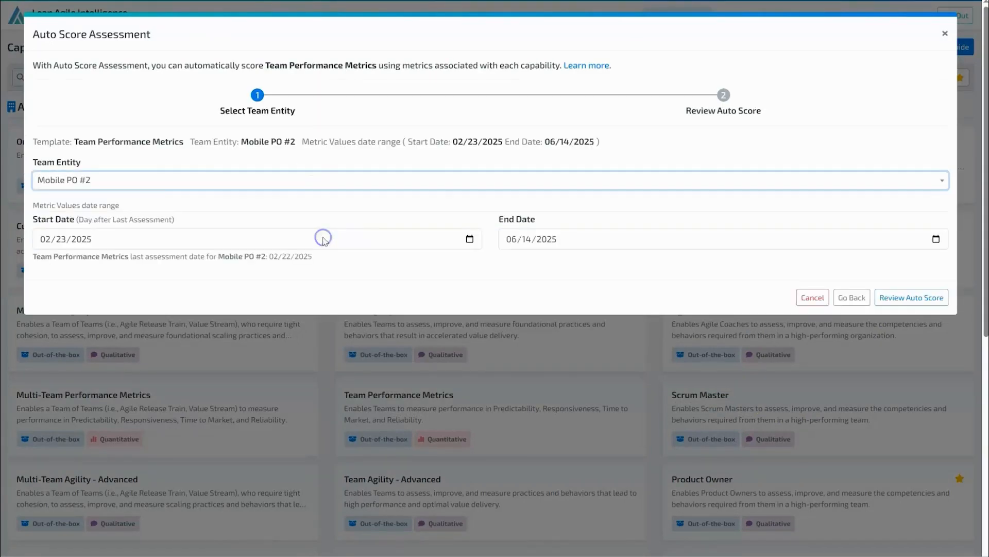
- Proceed to review the auto score using the default metric values date range
left_click(85, 238)
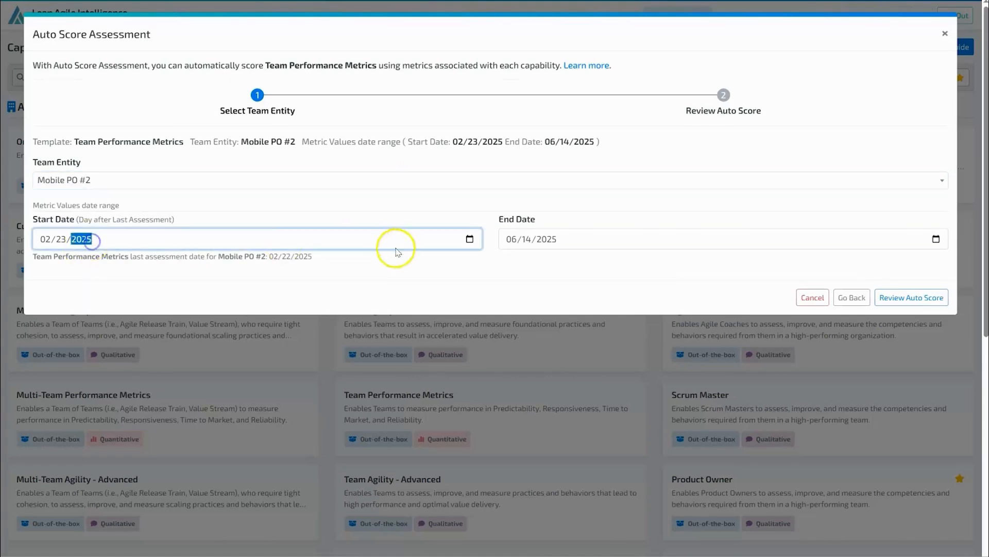
left_click(404, 268)
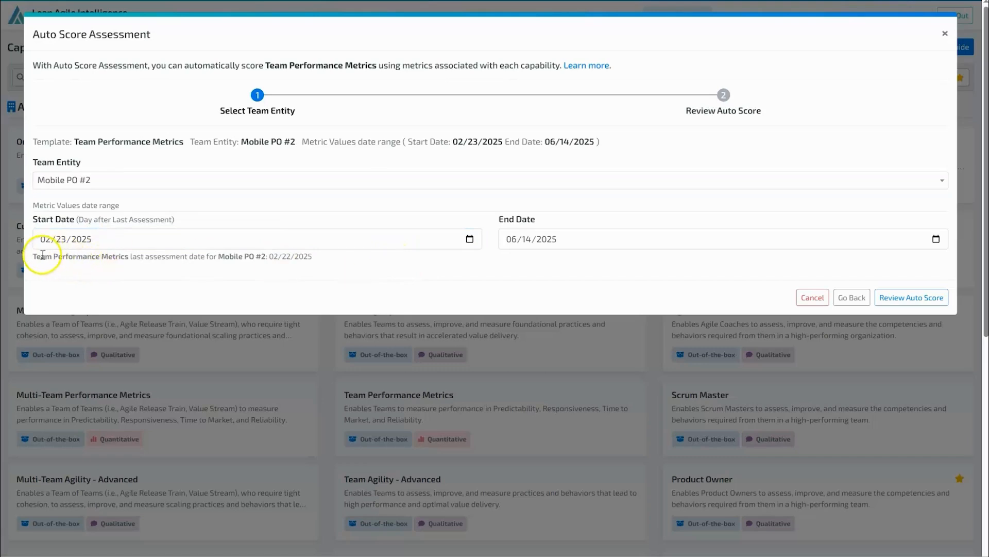
left_click_drag(36, 256, 336, 261)
left_click(922, 300)
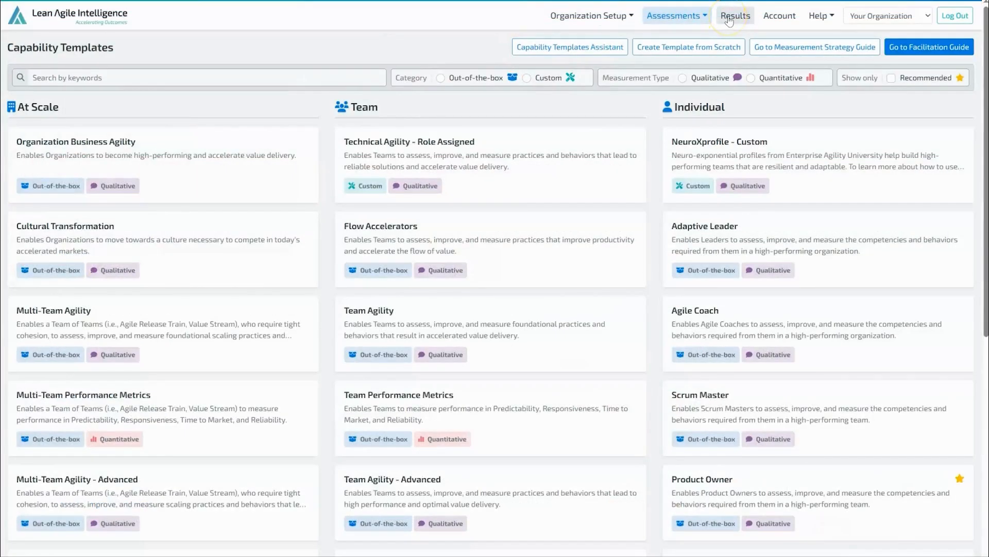
- Go to Results for Mobile PO #2 and open metric value editing for the Backlog Readiness metric
left_click(729, 20)
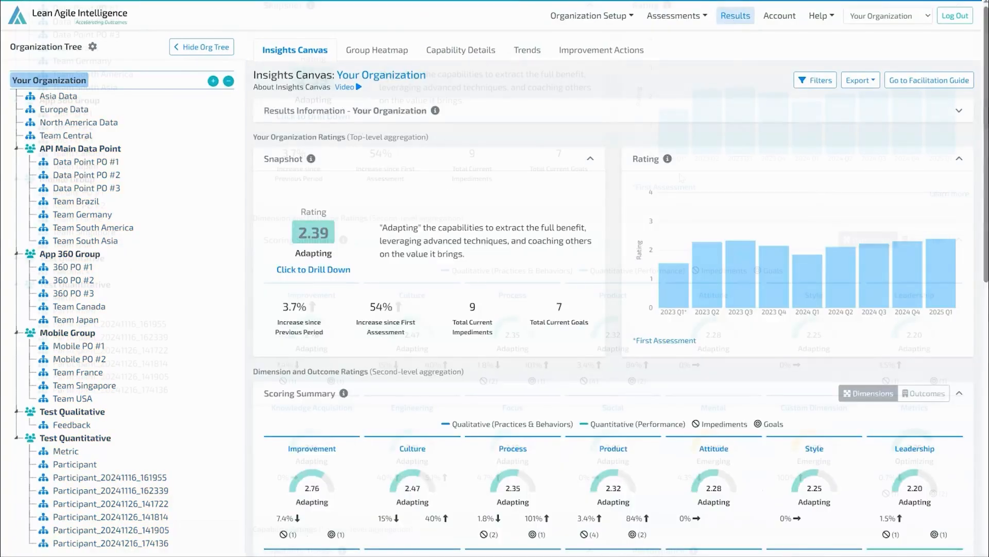
scroll(681, 178, "down", 10)
scroll(680, 178, "down", 9)
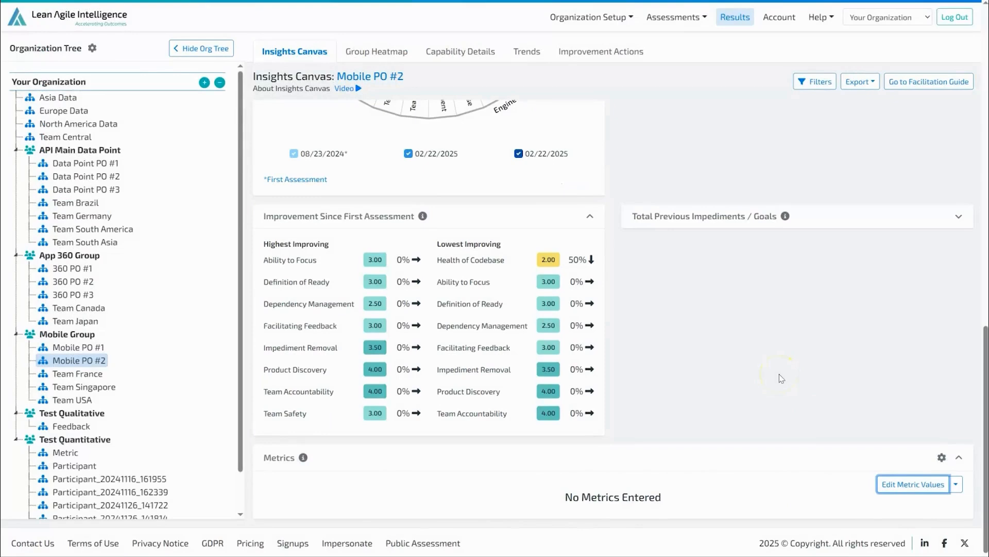
left_click(920, 486)
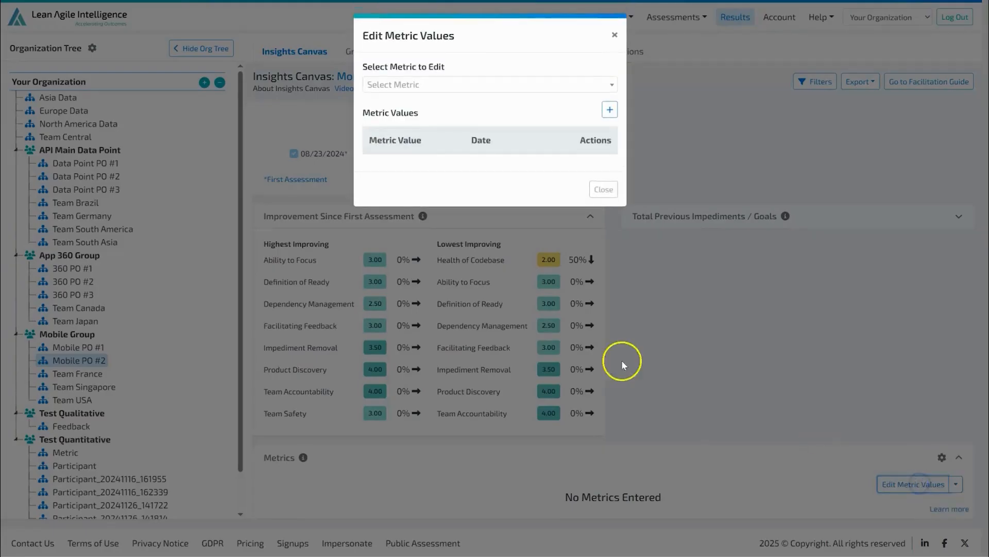
left_click(546, 84)
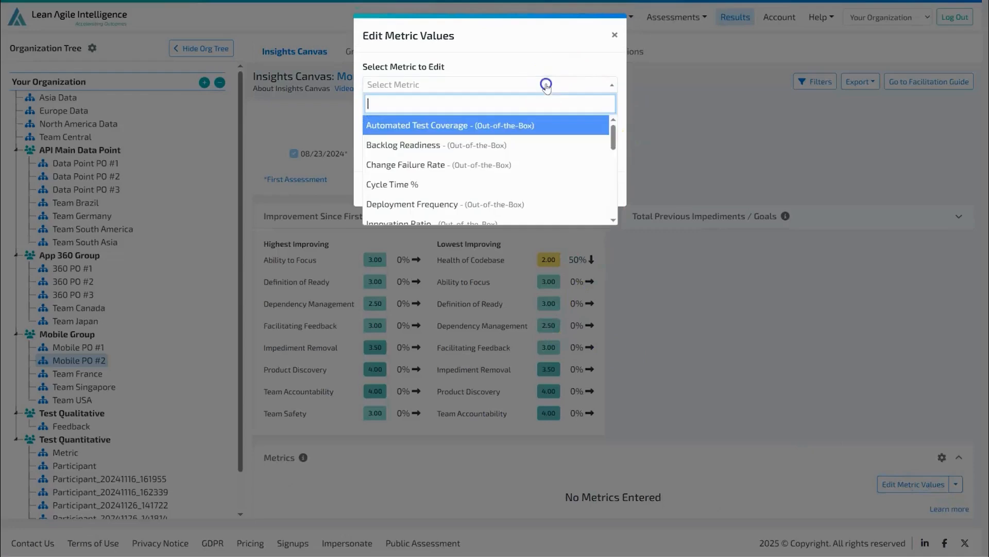
left_click(496, 145)
- Add a Backlog Readiness metric value of 6 dated 06/03/2025 and save it
left_click(610, 106)
left_click(610, 110)
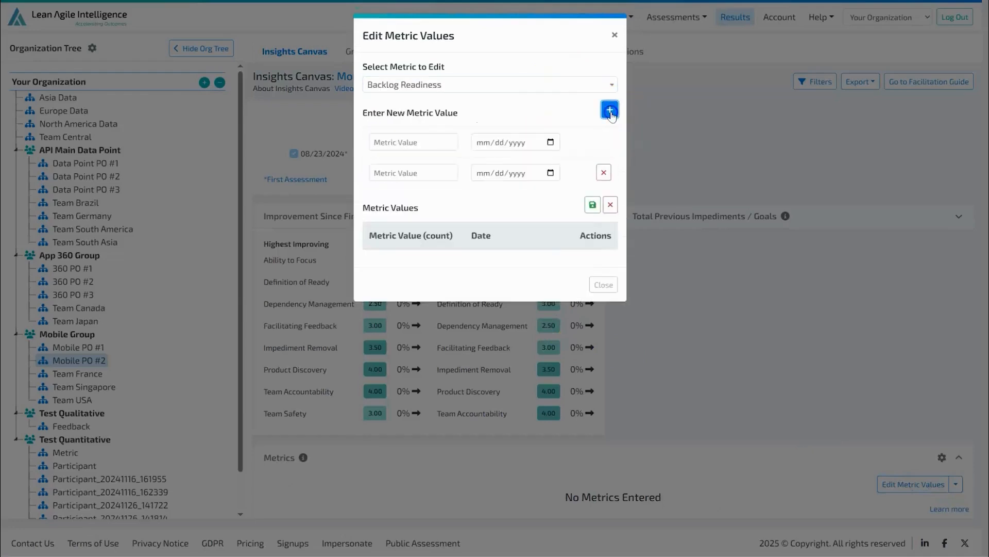
left_click(610, 110)
left_click(416, 144)
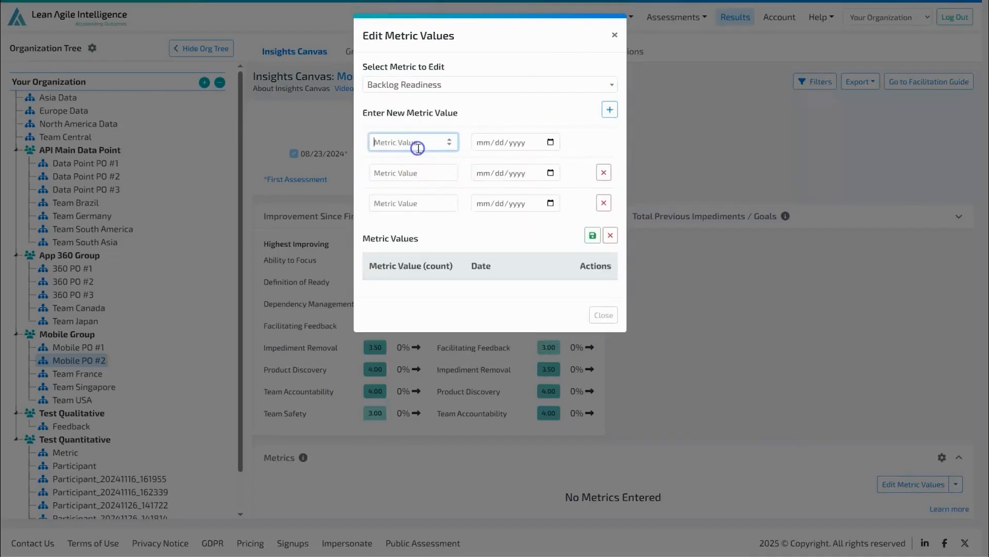
type("6")
left_click(550, 143)
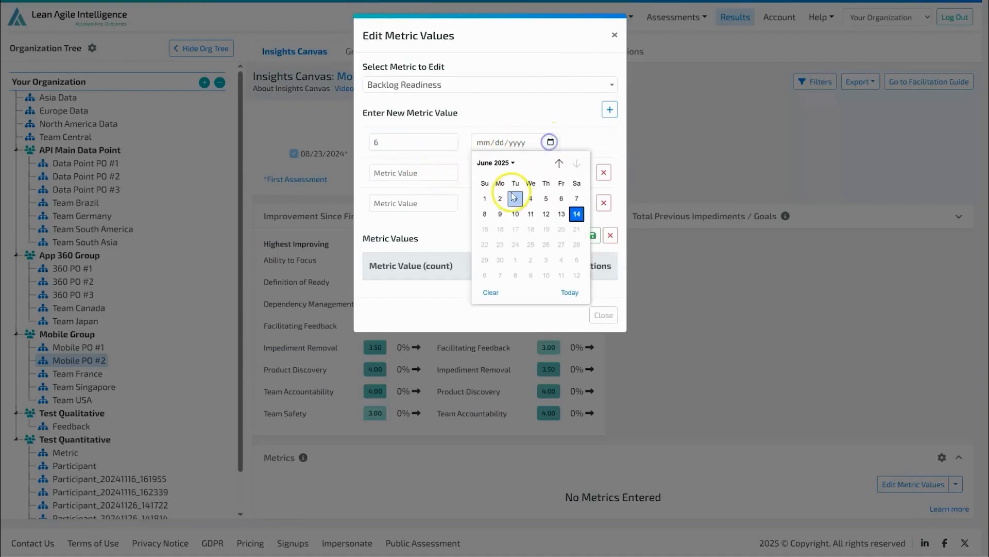
left_click(510, 195)
left_click(593, 235)
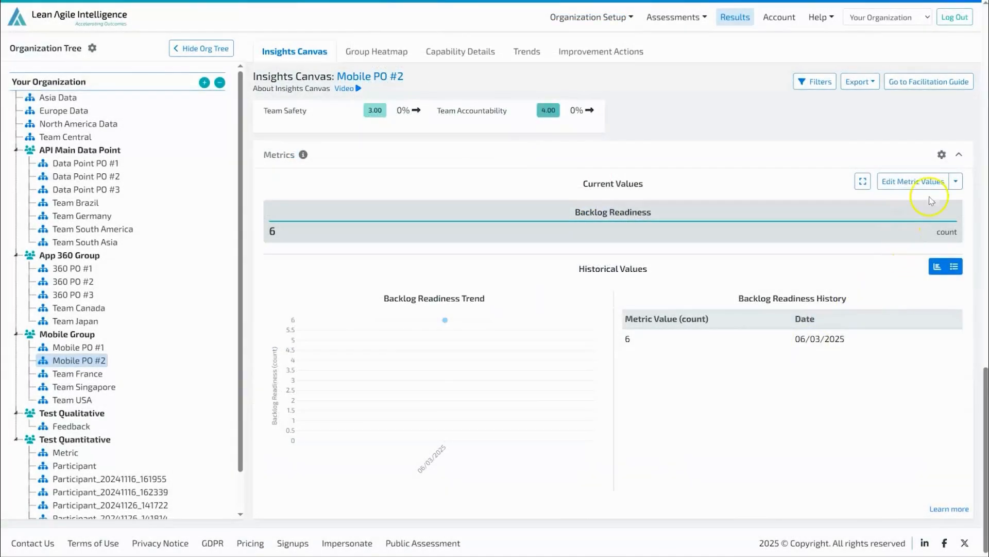
left_click(957, 181)
left_click(903, 203)
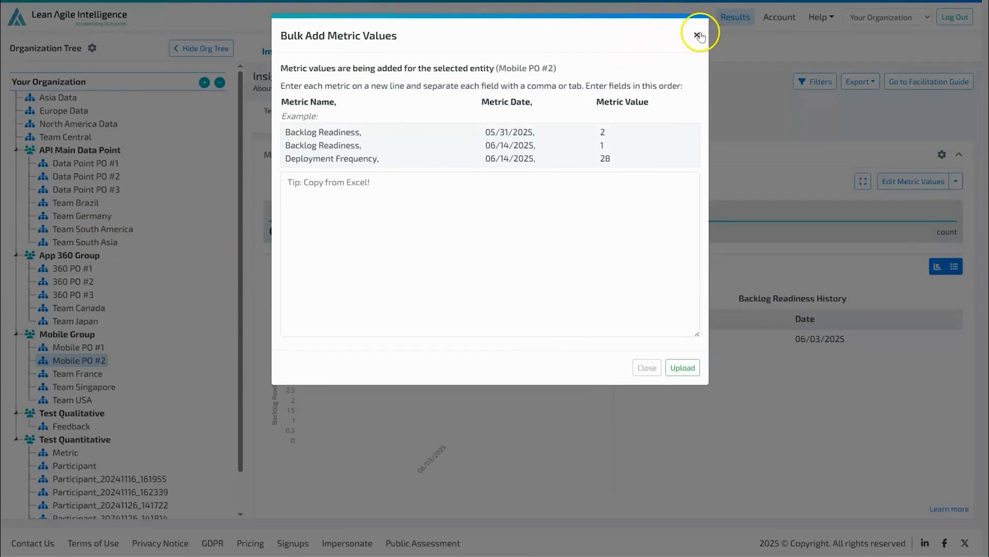
left_click(697, 35)
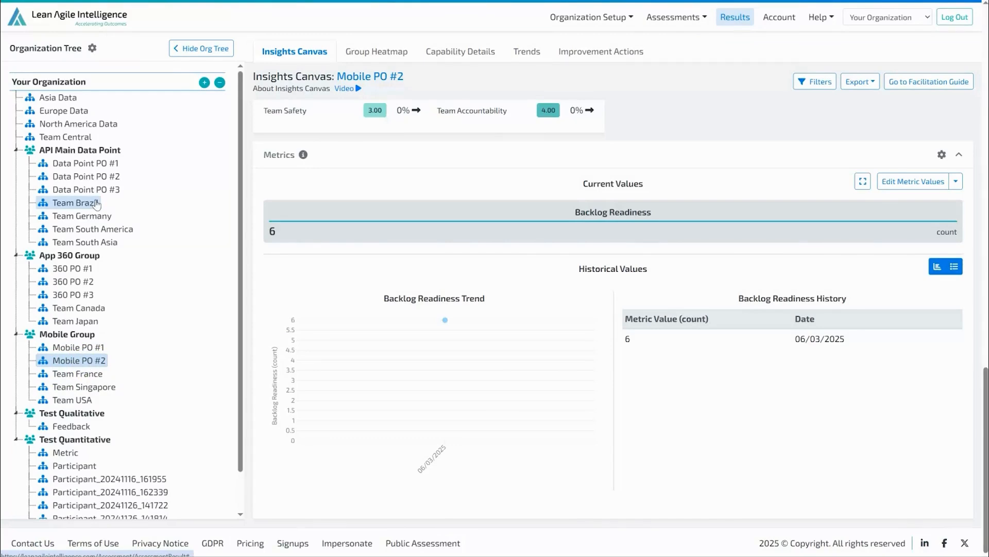
- Select Your Organization and bulk upload pasted metric values for multiple entities and groups
left_click(60, 83)
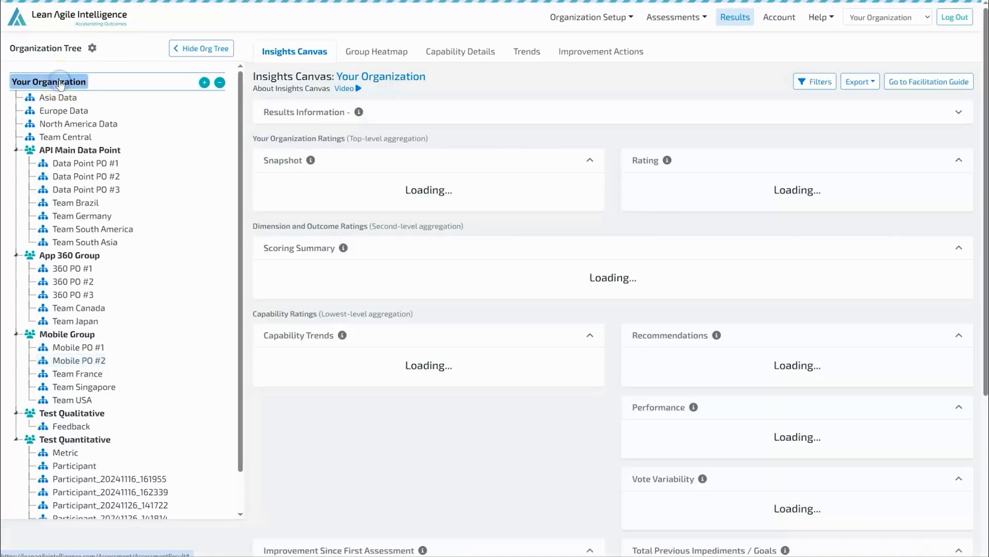
left_click(786, 291)
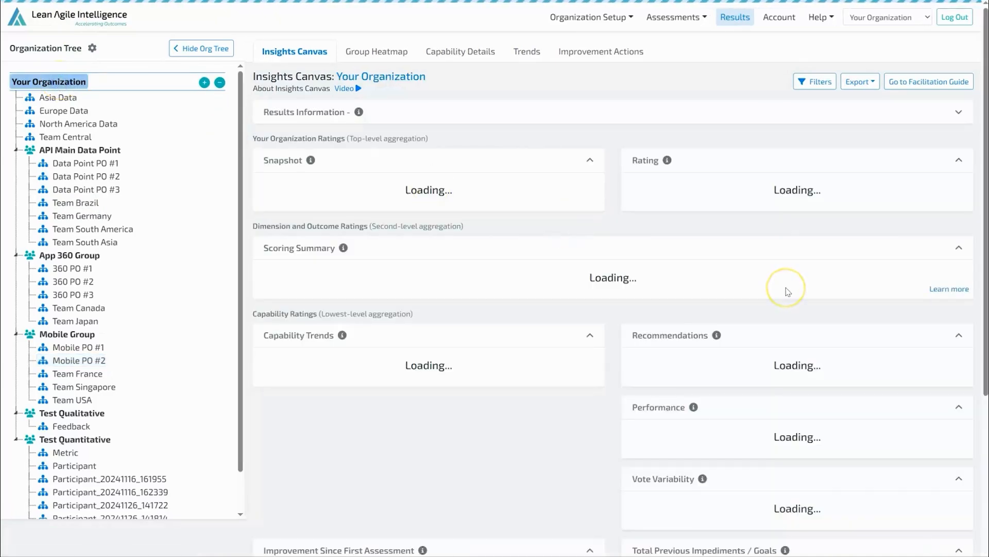
scroll(887, 442, "down", 10)
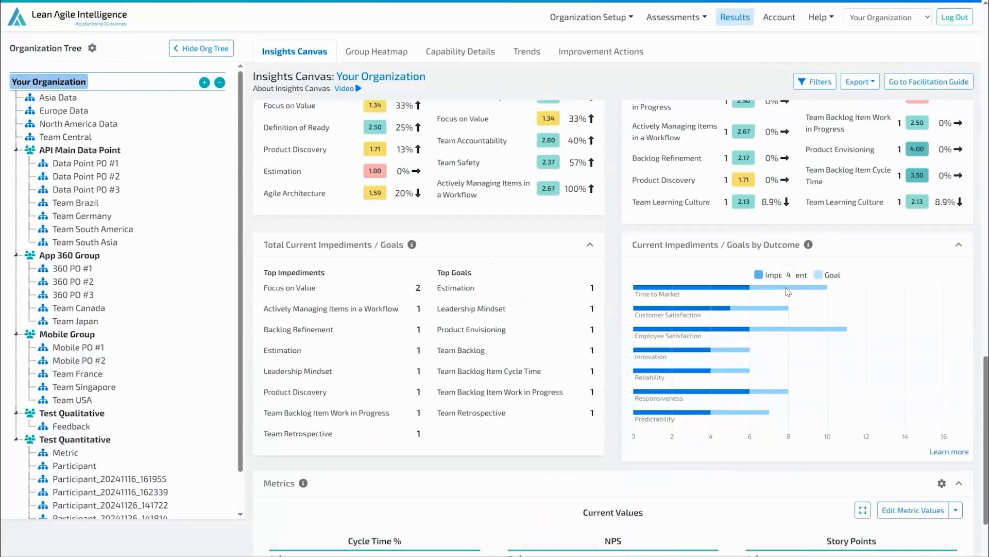
left_click(956, 416)
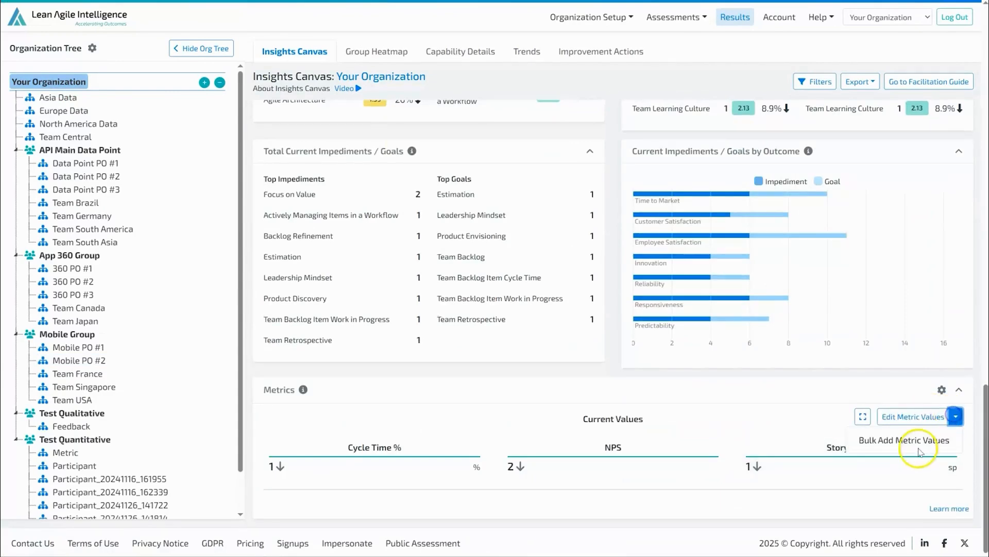
left_click(917, 445)
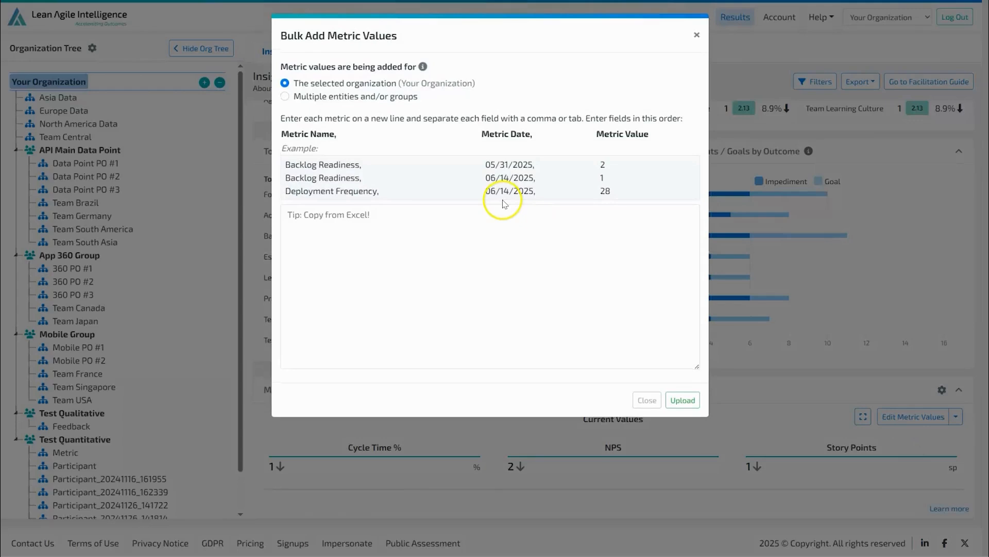
left_click(298, 98)
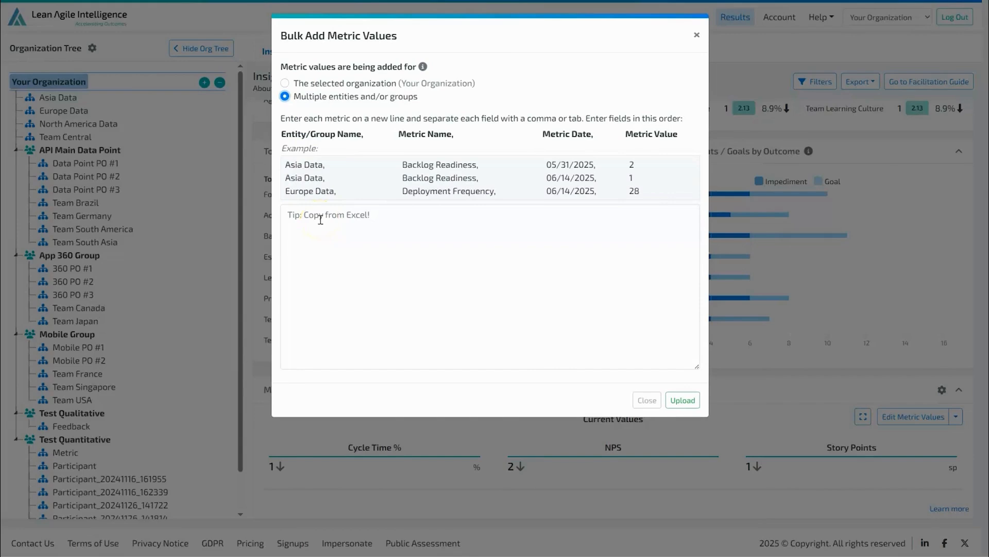
left_click(340, 263)
key("ctrl+v")
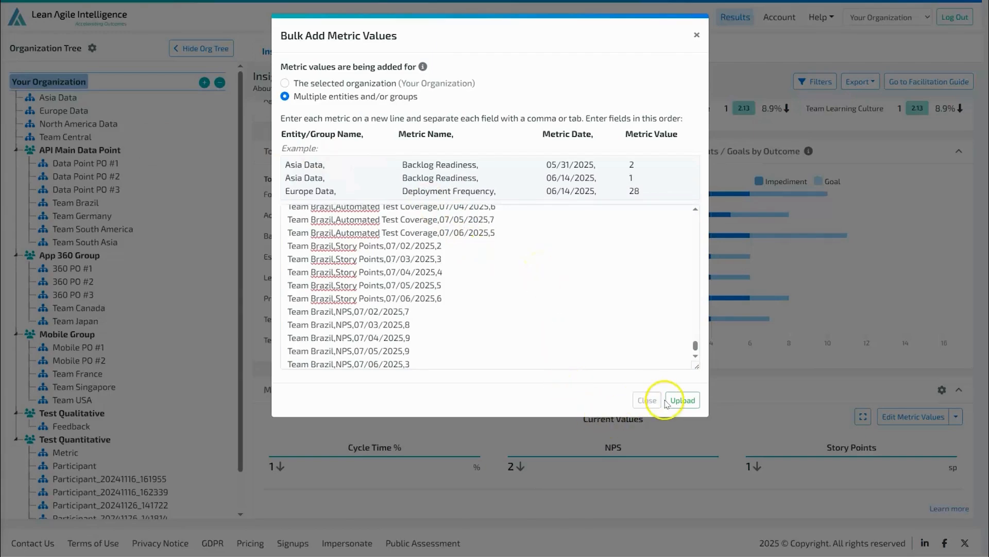
left_click(681, 400)
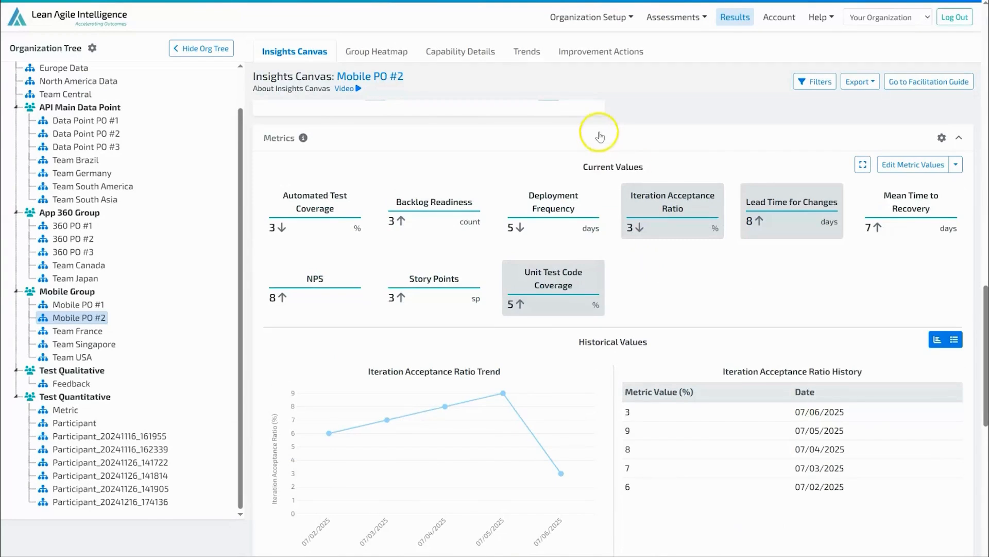
- Return to the capability templates list and browse it
left_click(705, 18)
left_click(680, 35)
scroll(453, 278, "down", 3)
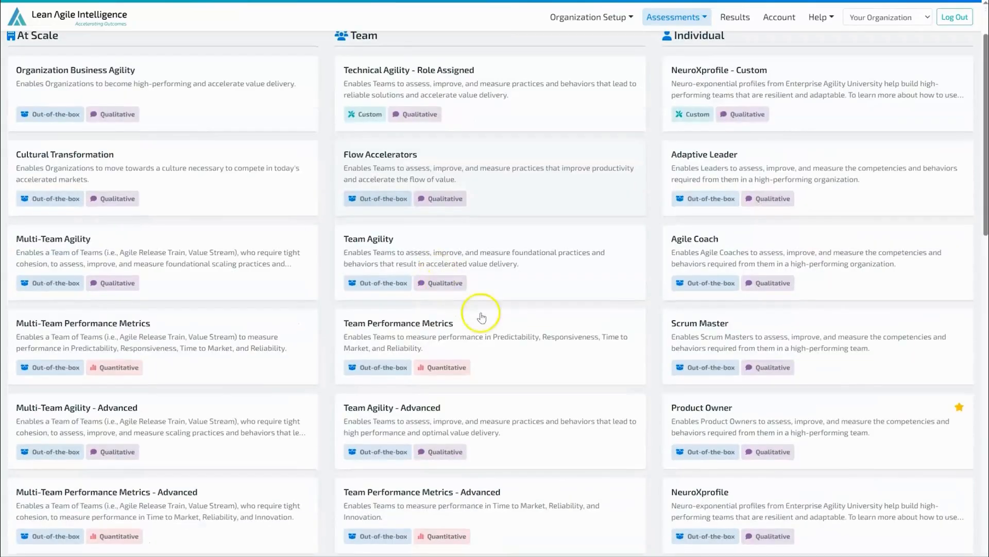
- Start an Auto Score Assessment for the Team Performance Metrics template and select the Mobile PO #2 team entity
left_click(504, 338)
left_click(770, 403)
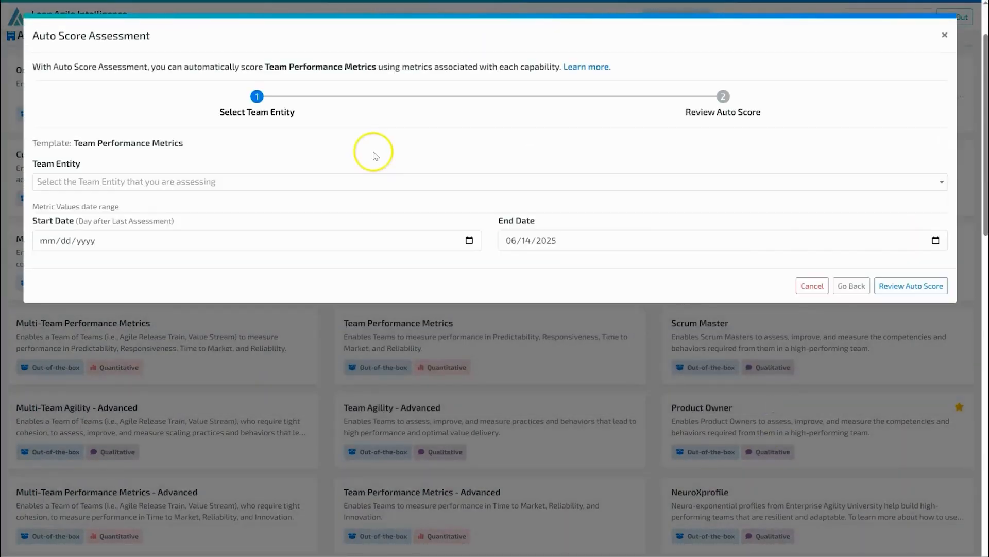
left_click(371, 181)
left_click(142, 241)
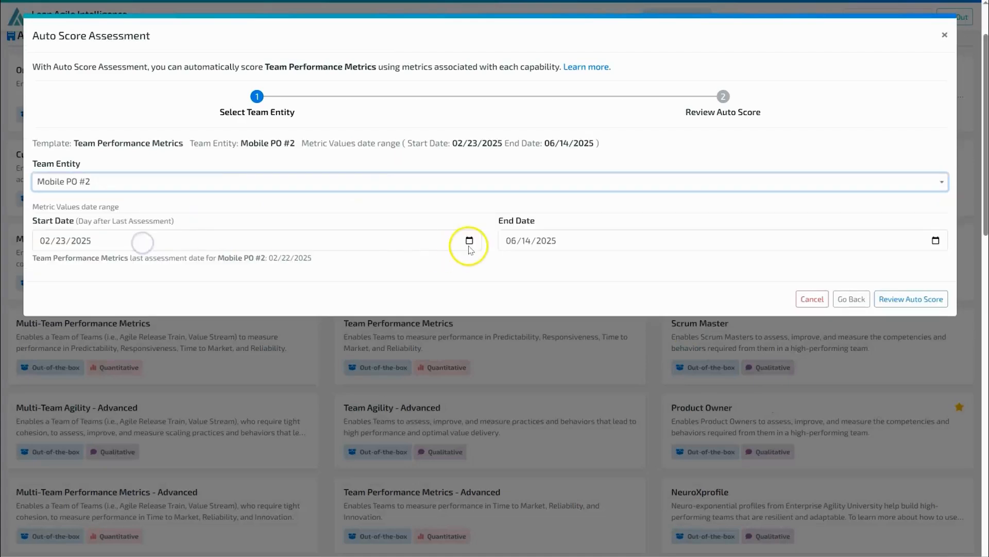
- Set the metric values end date to 07/31/2025 and proceed to review the auto score
left_click(936, 240)
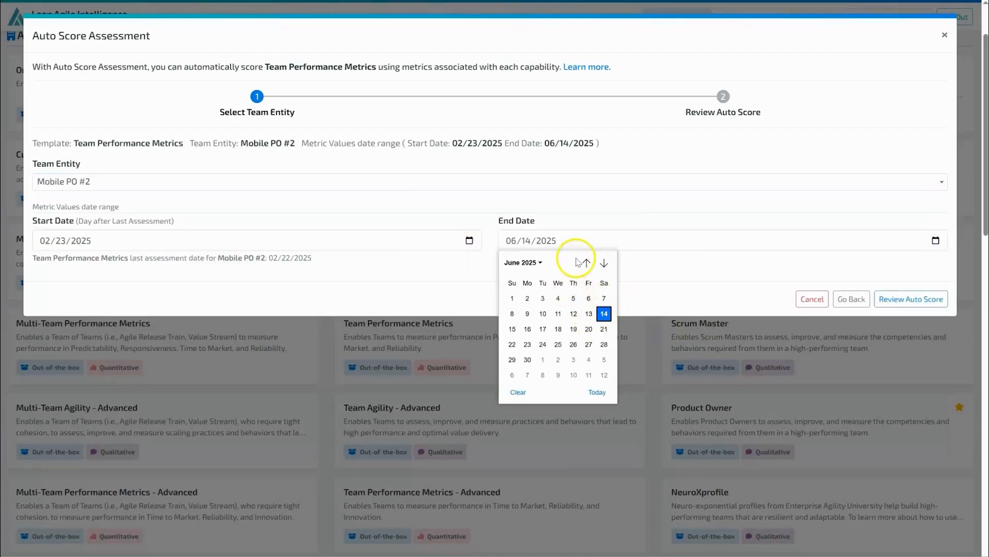
left_click(538, 262)
left_click(565, 317)
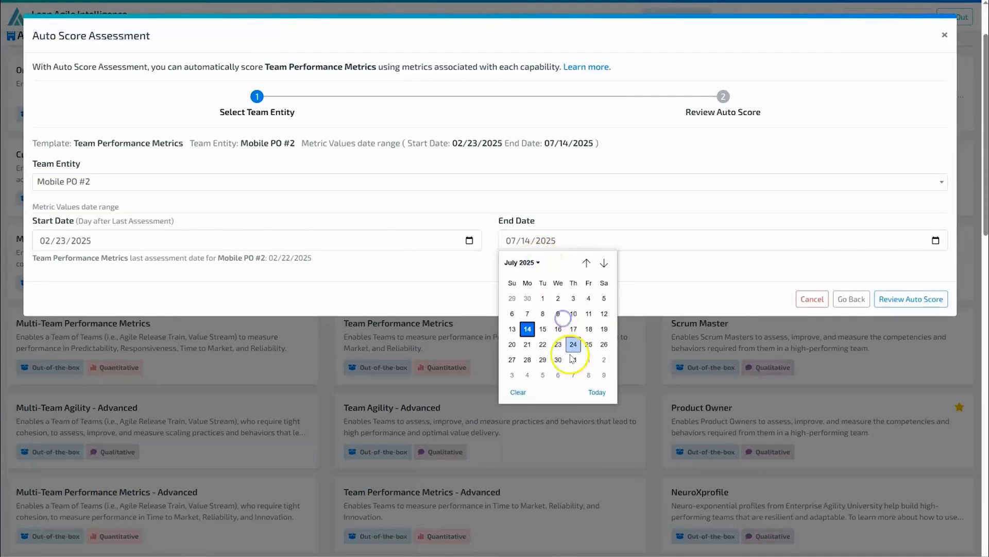
left_click(573, 359)
left_click(922, 299)
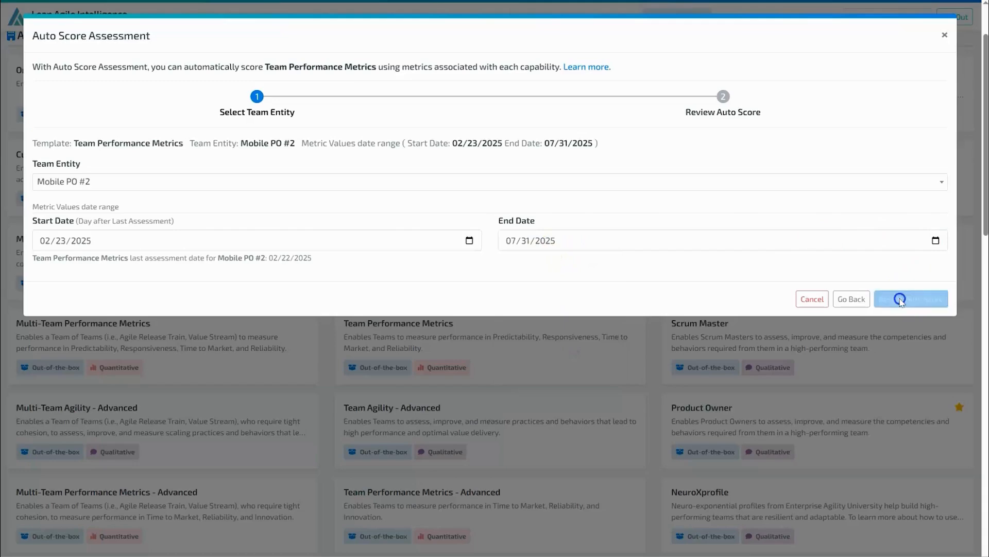
- Review the auto-scored capabilities and complete the auto score
left_click(611, 254)
scroll(757, 235, "down", 3)
scroll(758, 235, "down", 1)
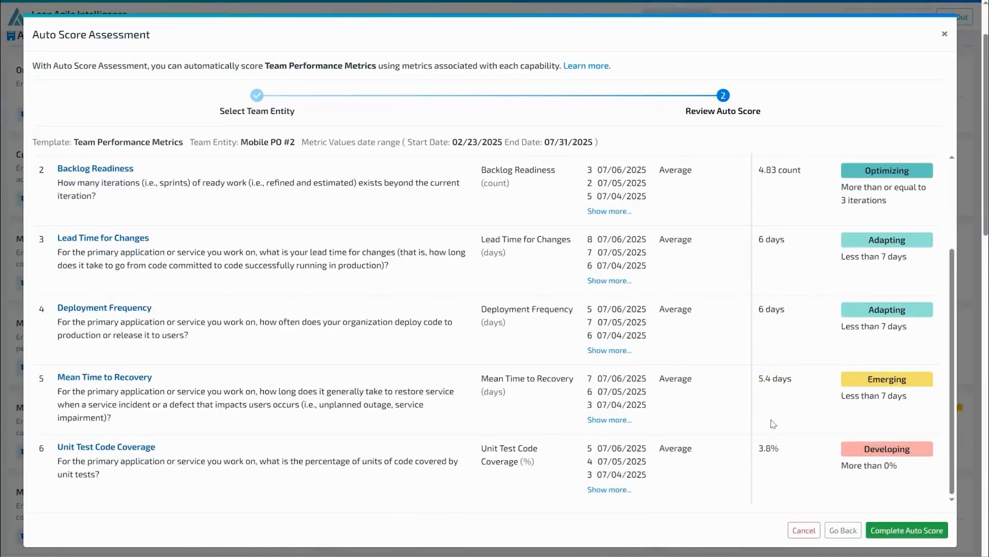
left_click(937, 531)
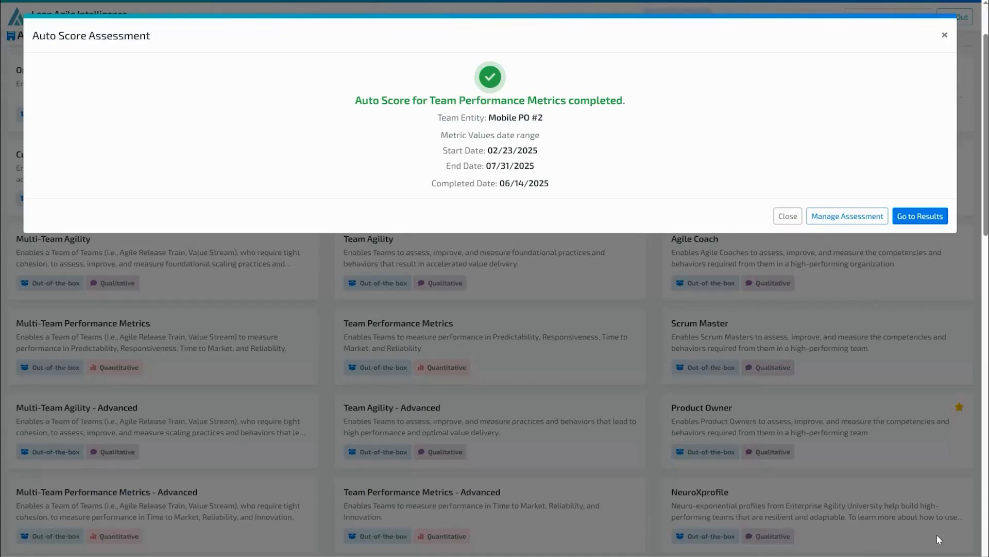
- Open the completed Mobile PO #2 assessment's details from Manage Assessments and examine its auto score and capability metric values
left_click(849, 218)
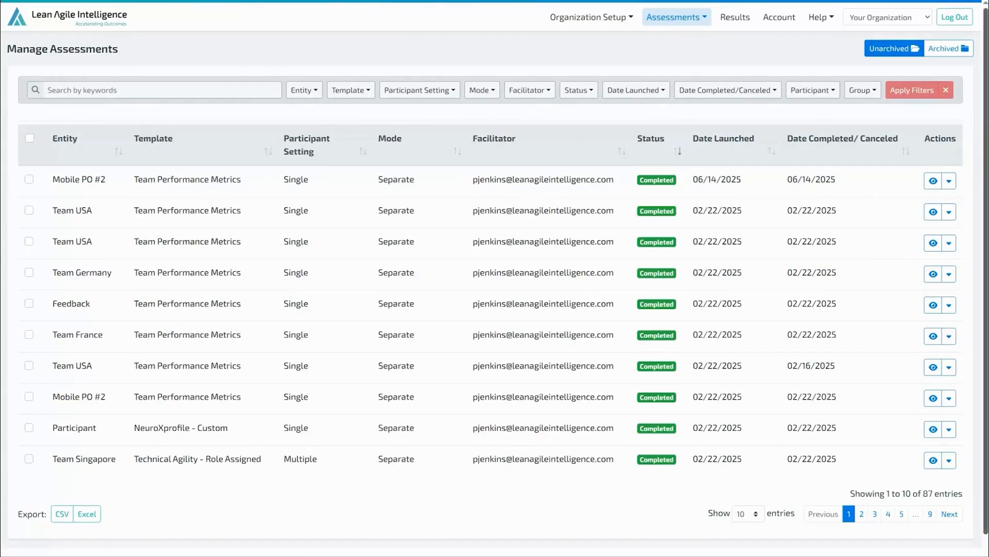
left_click(949, 180)
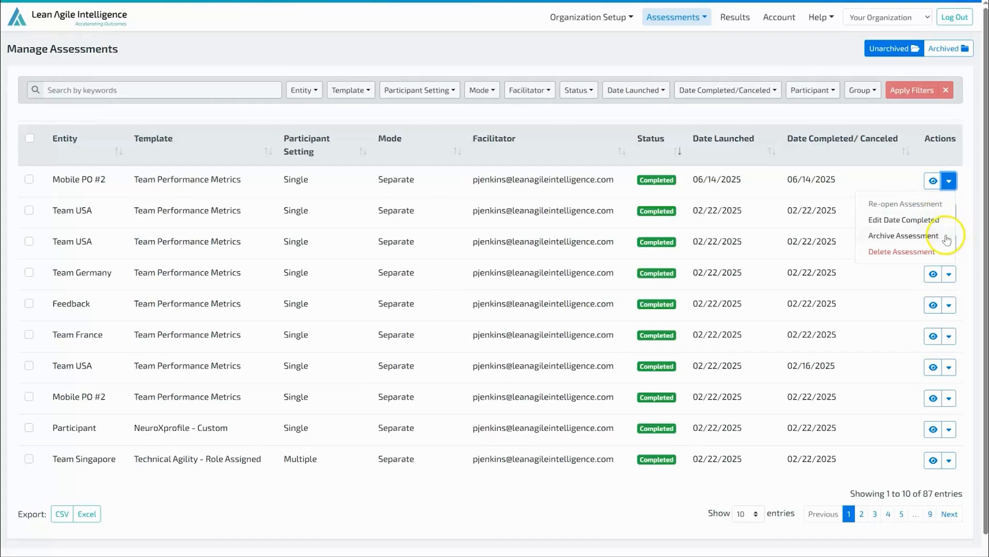
left_click(933, 181)
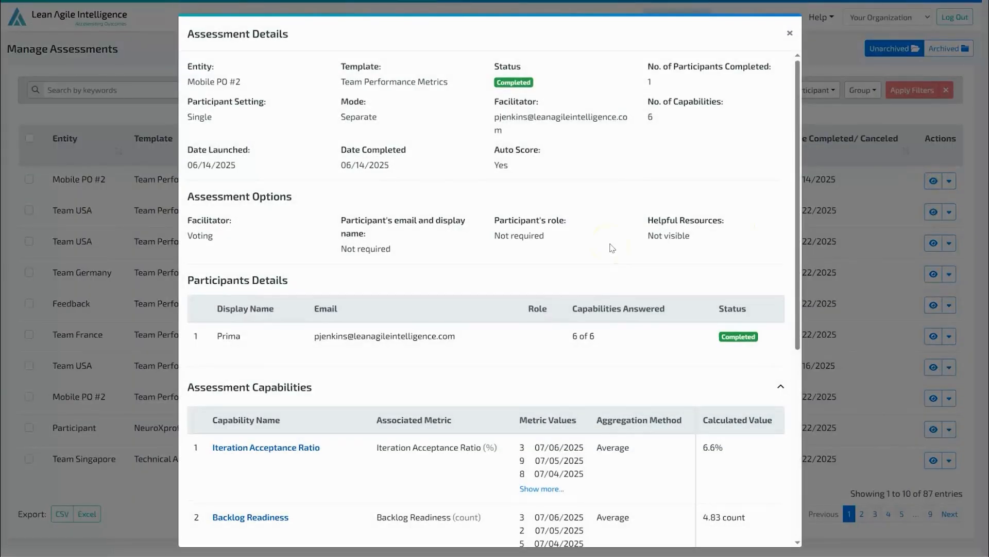
left_click_drag(492, 149, 513, 166)
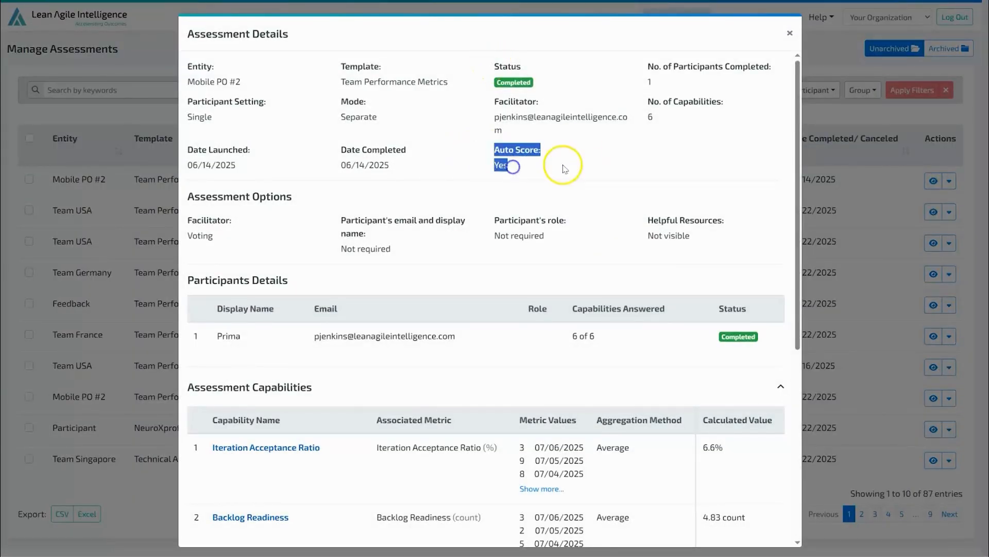
left_click(564, 168)
scroll(394, 261, "down", 5)
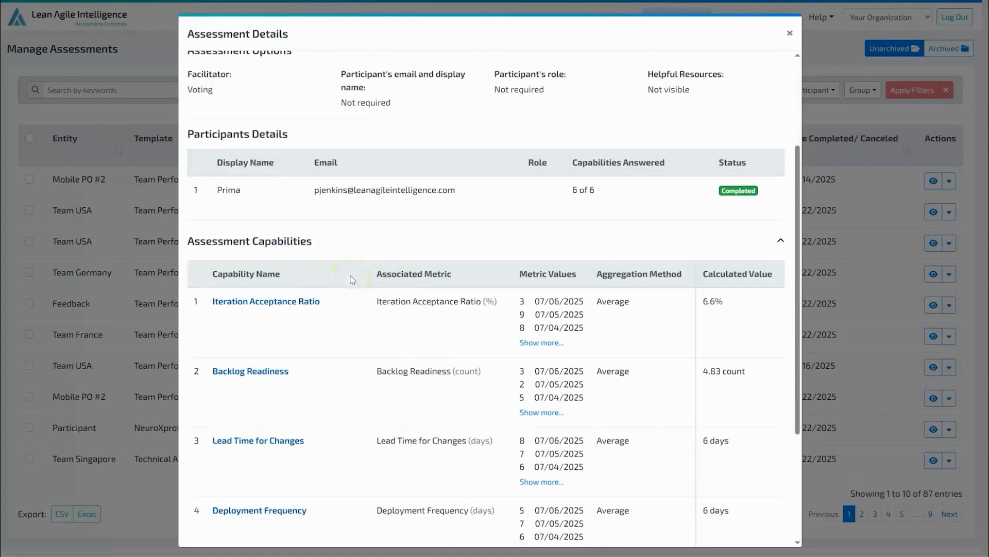
scroll(352, 279, "down", 3)
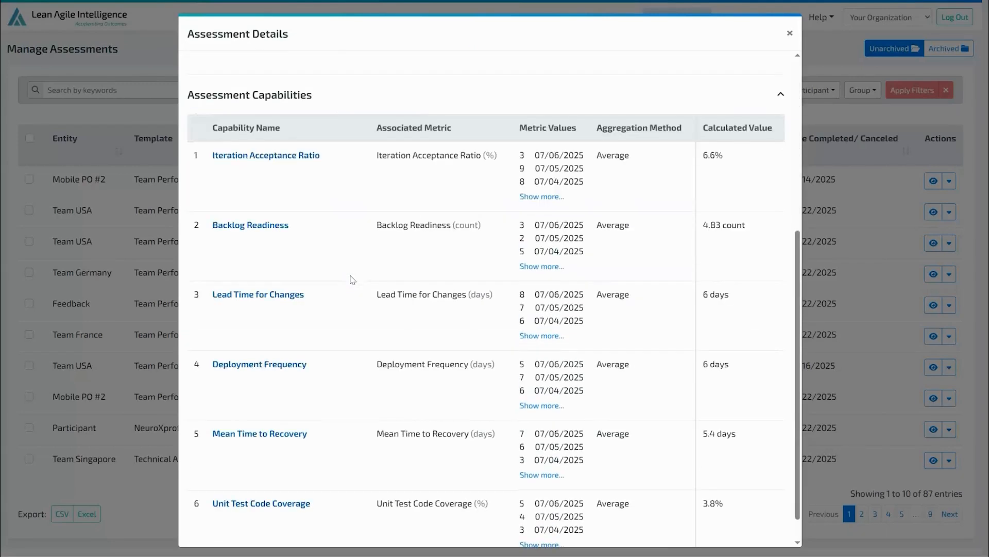
scroll(352, 280, "down", 1)
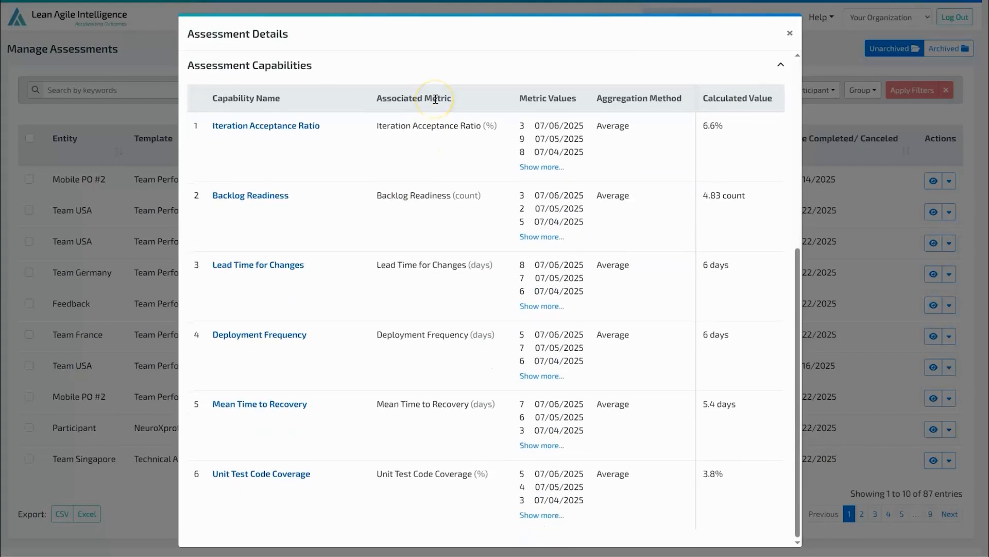
left_click(550, 166)
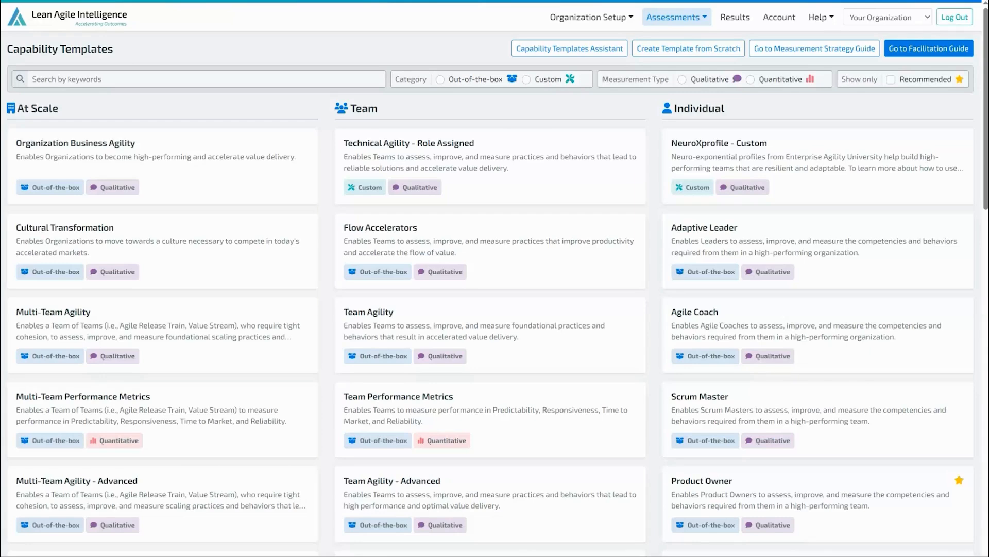
- Create a new template from scratch named Team Metric Pulse Check
left_click(675, 51)
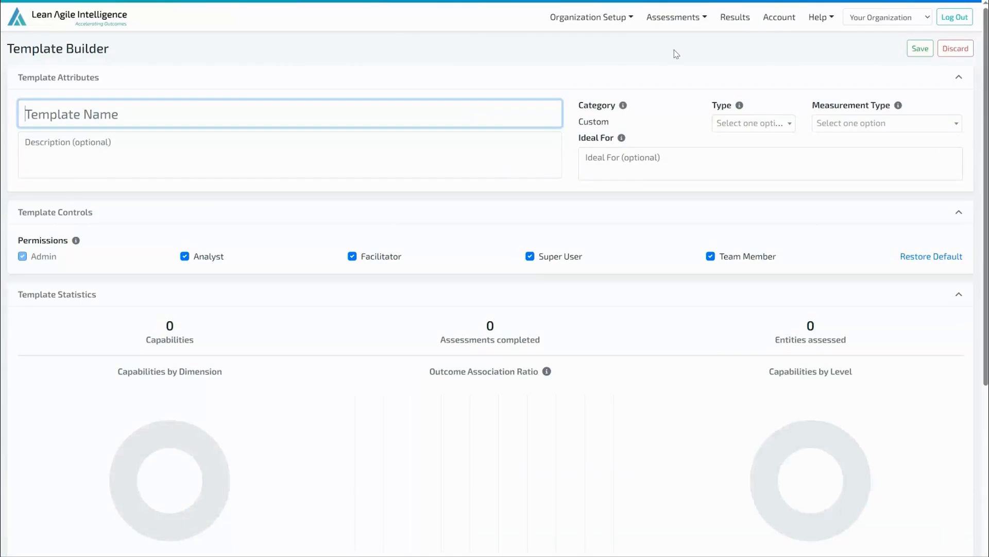
left_click(187, 111)
type("Team Mu")
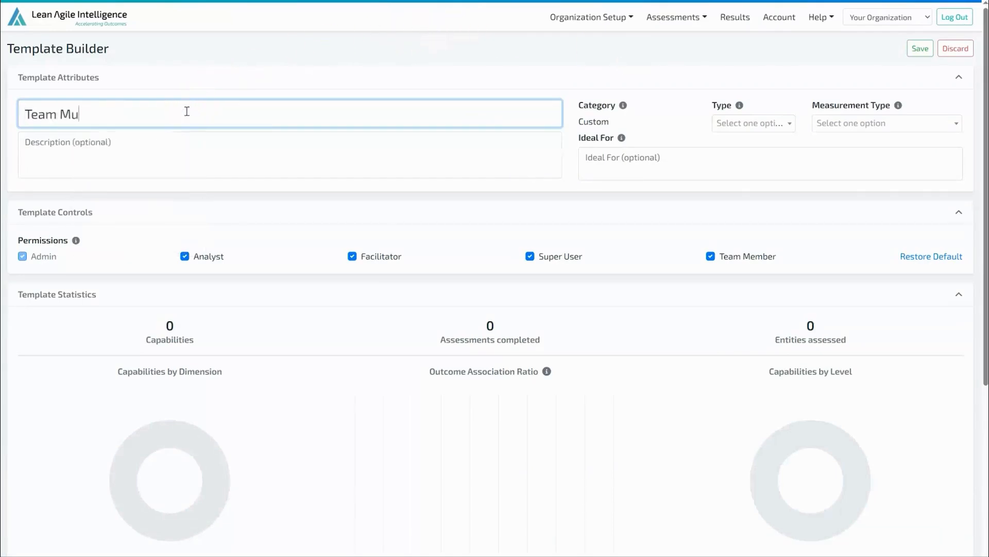
key("BackSpace")
type("etric Pulse Check")
- Set the template type to Team, measurement type to Quantitative (Performance), and keep Auto Score enabled
left_click(751, 125)
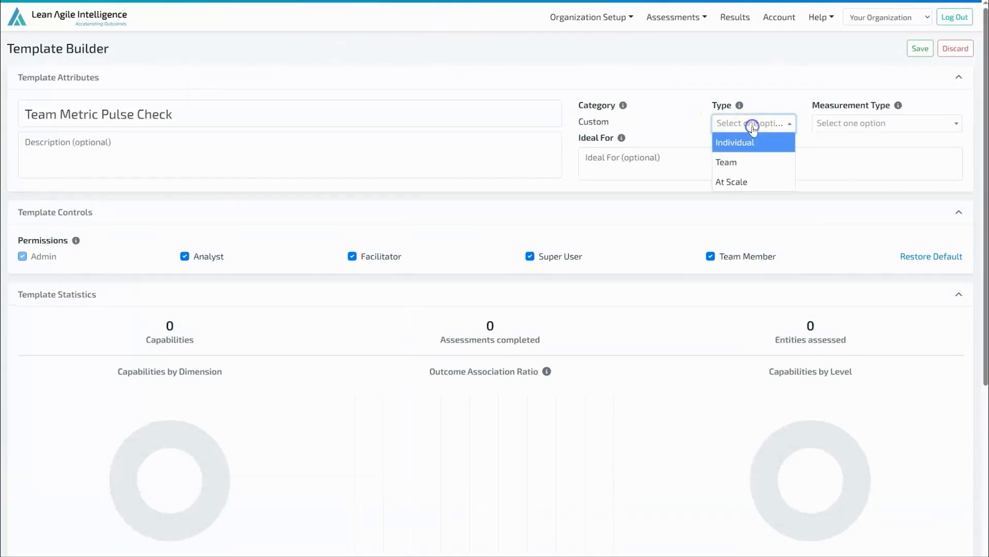
left_click(760, 161)
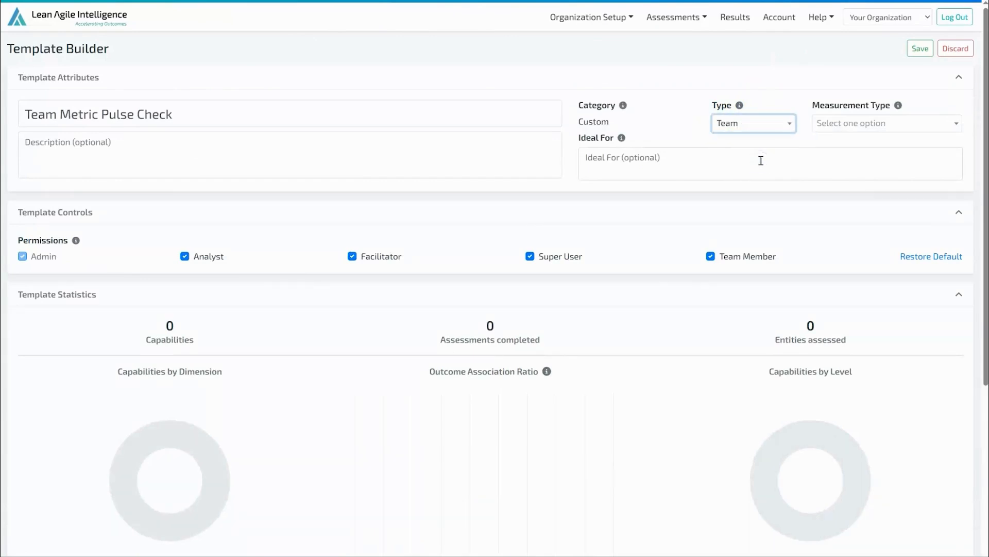
left_click(936, 125)
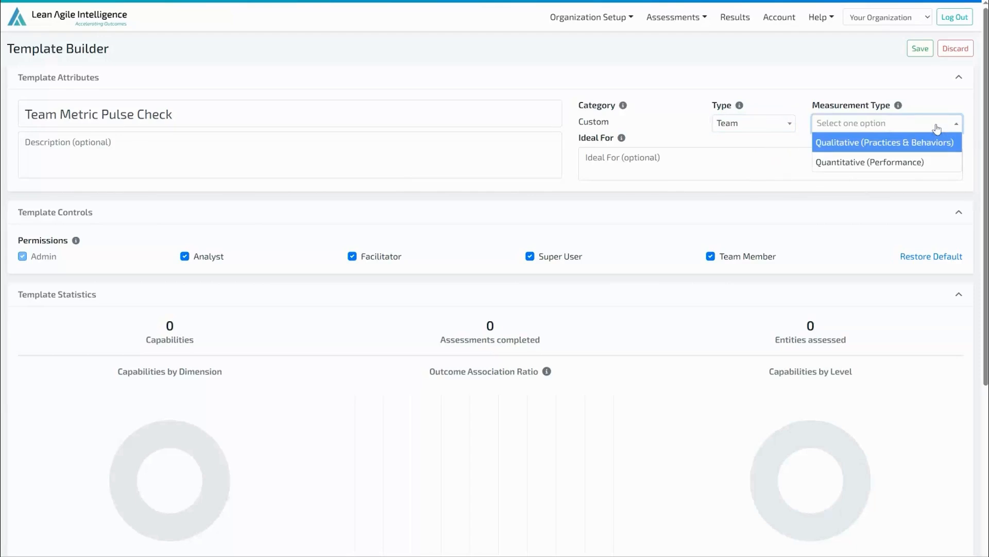
left_click(932, 161)
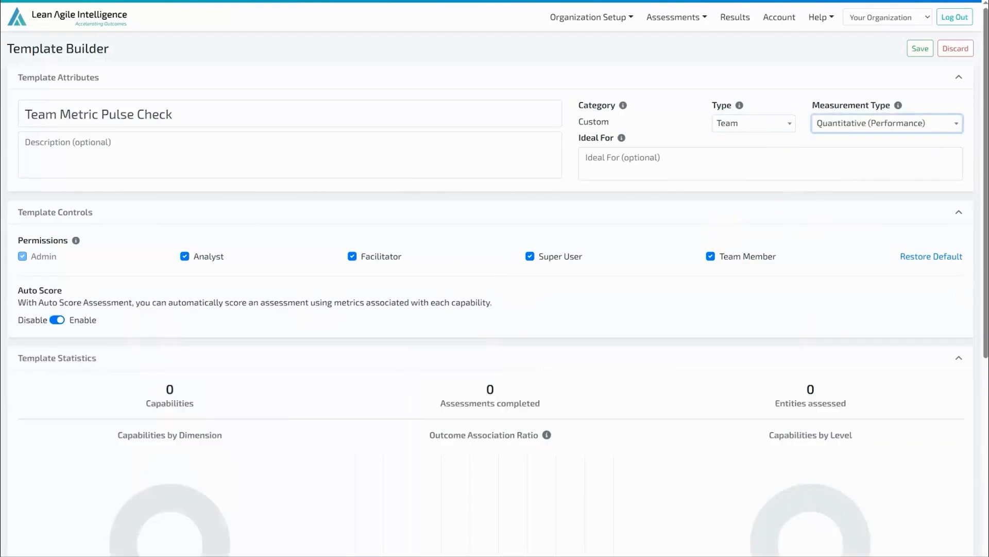
left_click(72, 320)
left_click(76, 330)
- Add the Backlog Readiness capability from the capability catalog to the template
scroll(579, 238, "down", 6)
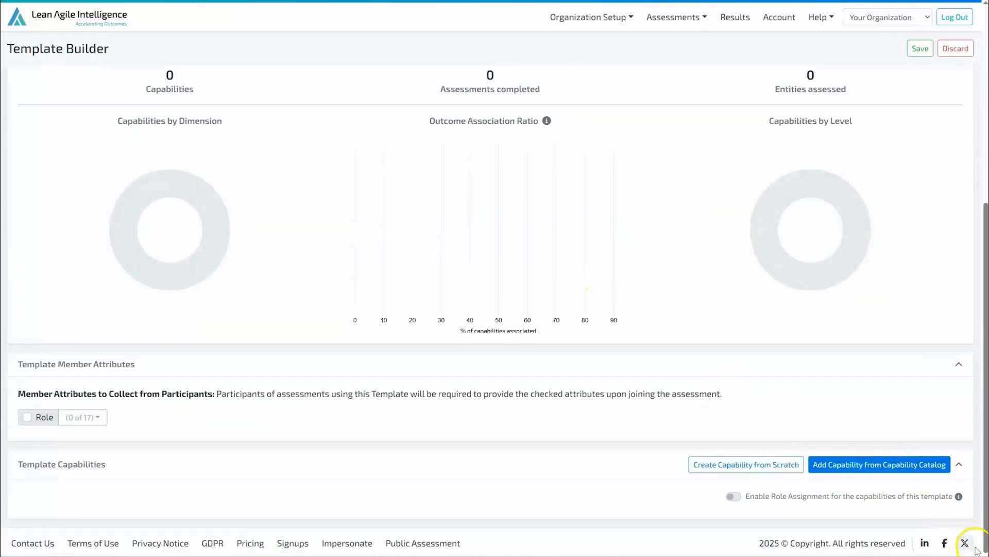
left_click(893, 470)
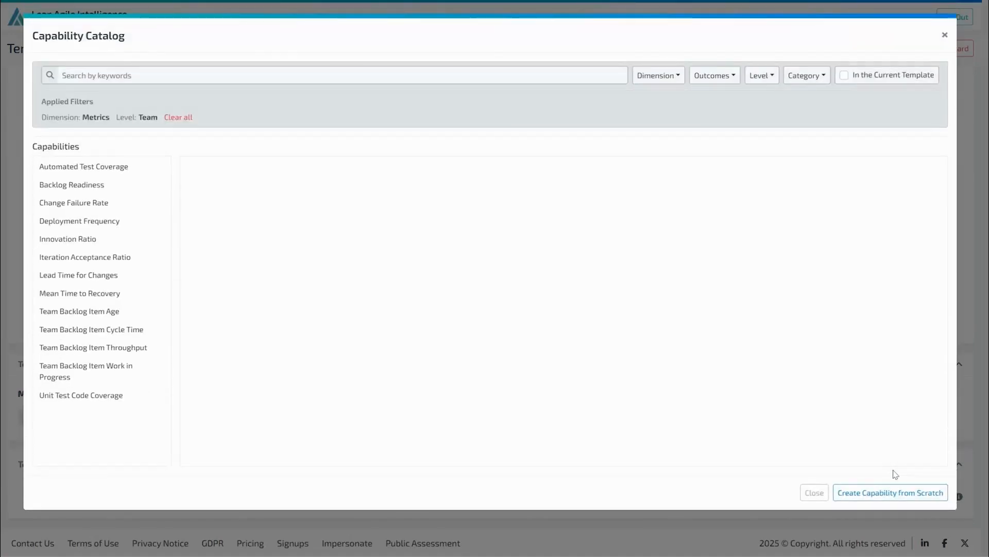
left_click(112, 187)
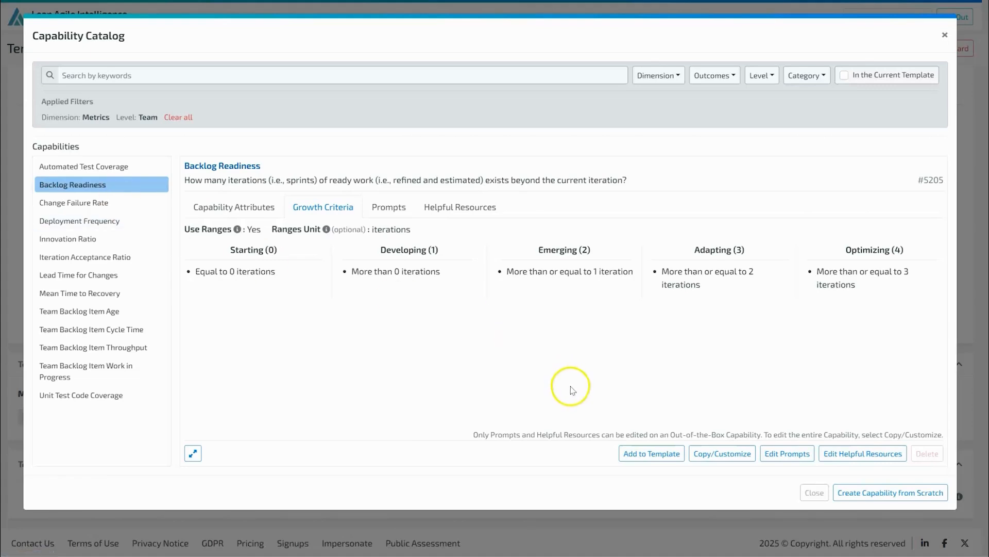
left_click(650, 460)
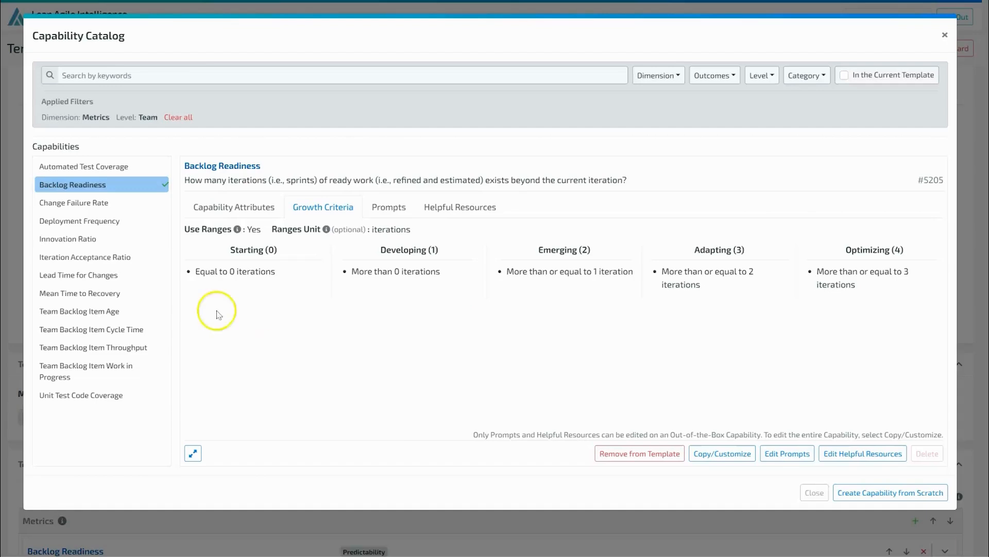
left_click(109, 207)
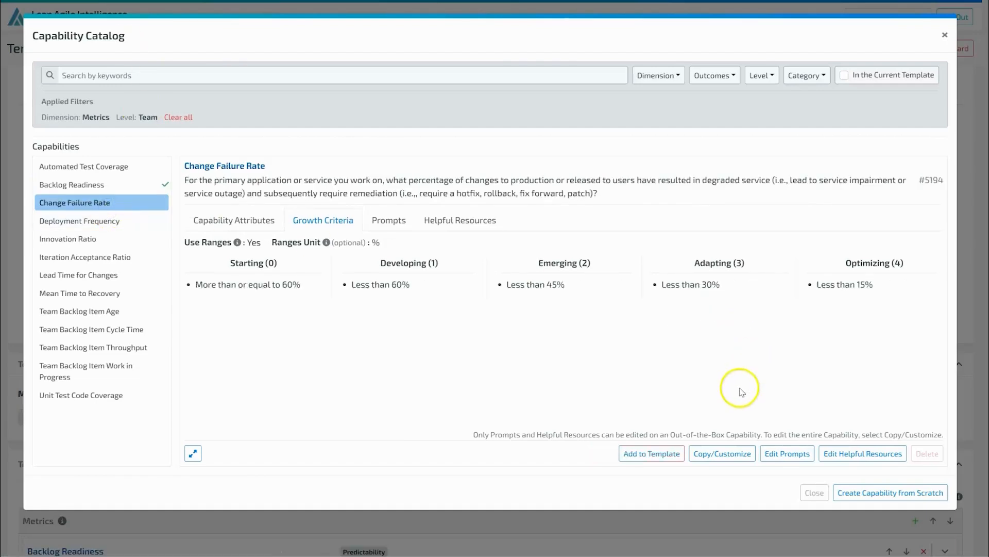
left_click(735, 455)
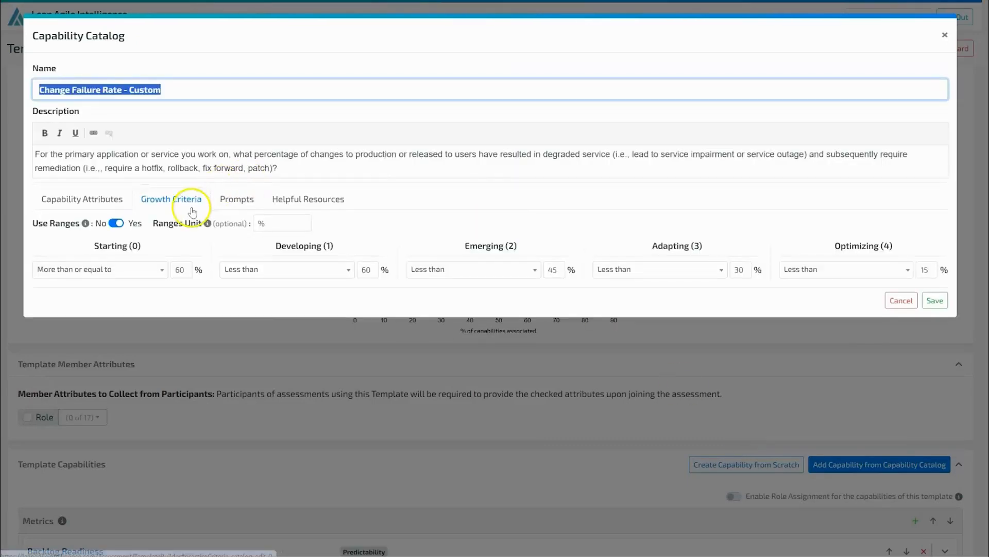
left_click(222, 199)
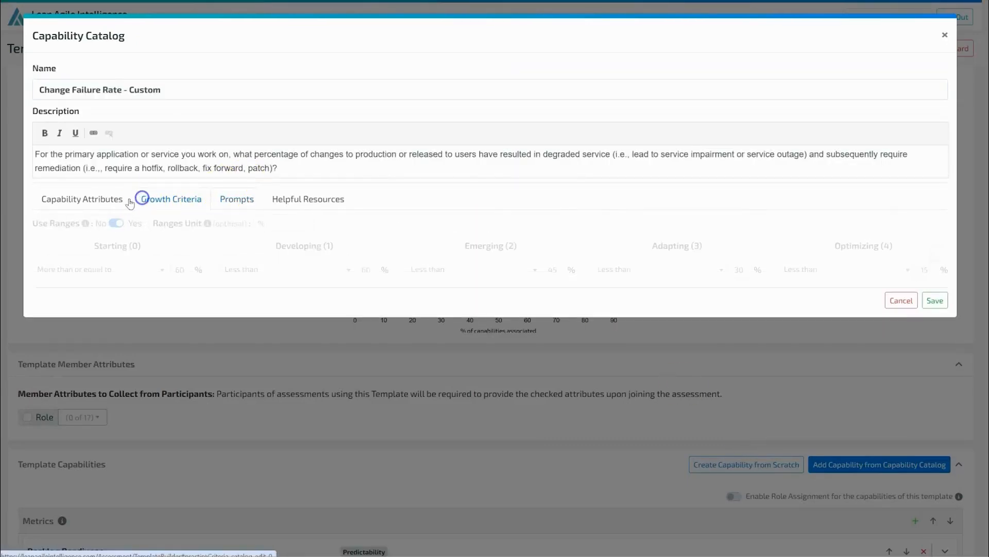
left_click(103, 199)
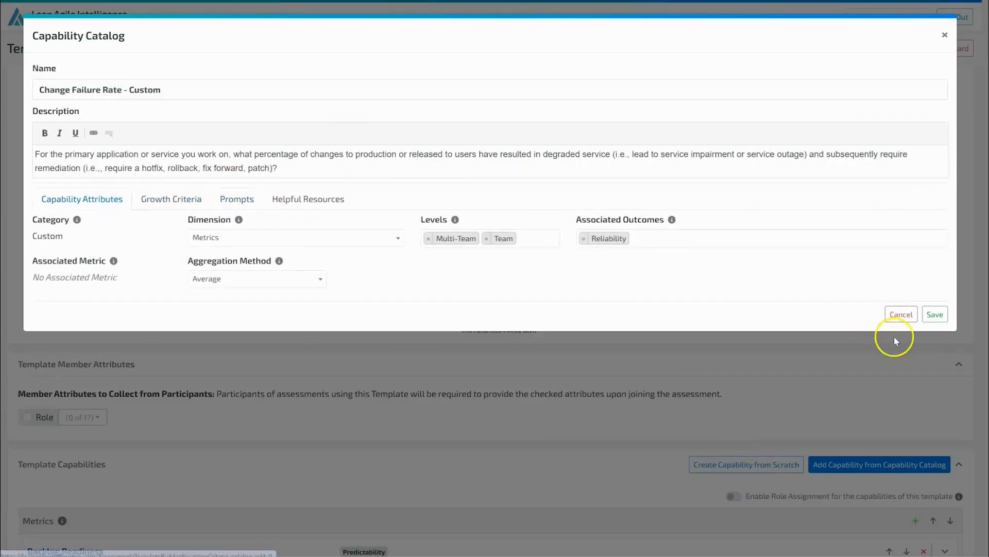
left_click(902, 314)
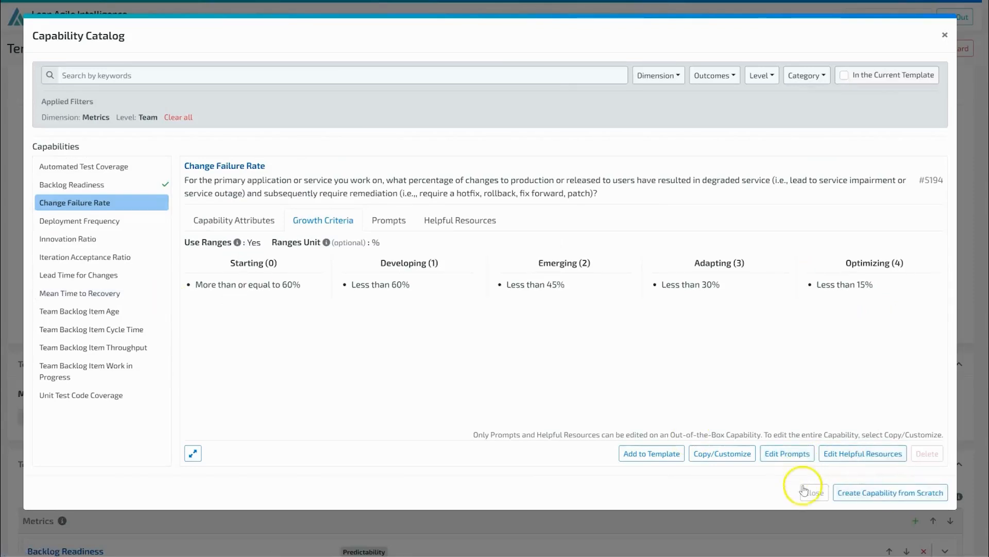
- Start a new capability from scratch named Sprint Planning Accuracy
left_click(862, 489)
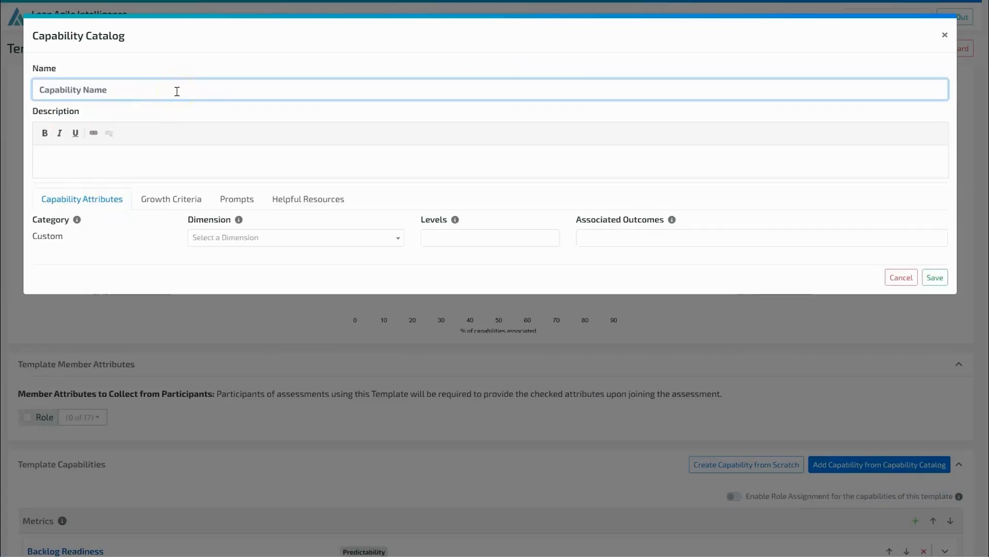
left_click(85, 85)
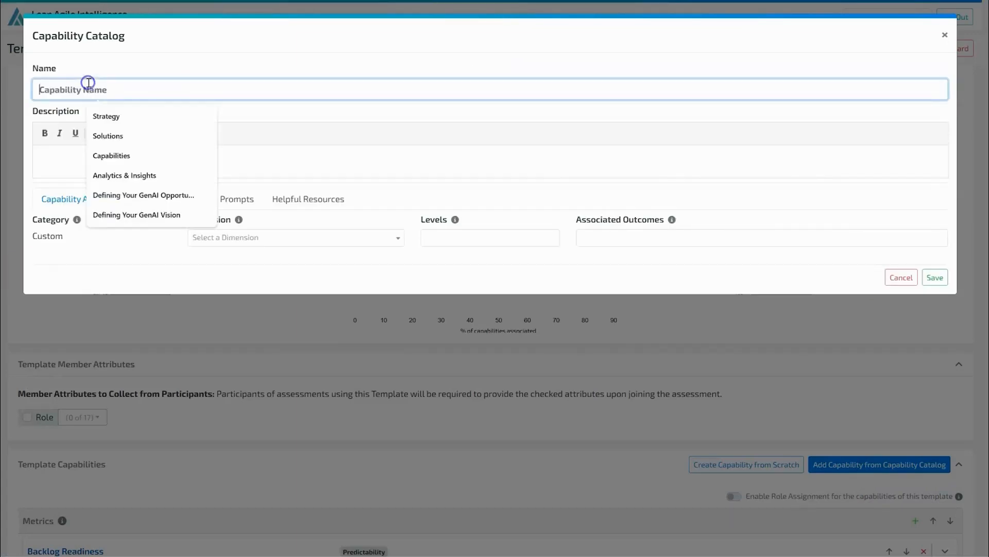
type("Sprint Planning Accuracy")
- Describe the capability as measuring how accurately the team forecasts and completes sprint story points, and set its level to Team
left_click(107, 171)
type("Measures how accurately the team forecasts and completes story points during a sprint. This reflects the team's ability to plan realistically, manage scope, and improve delivery predictability.")
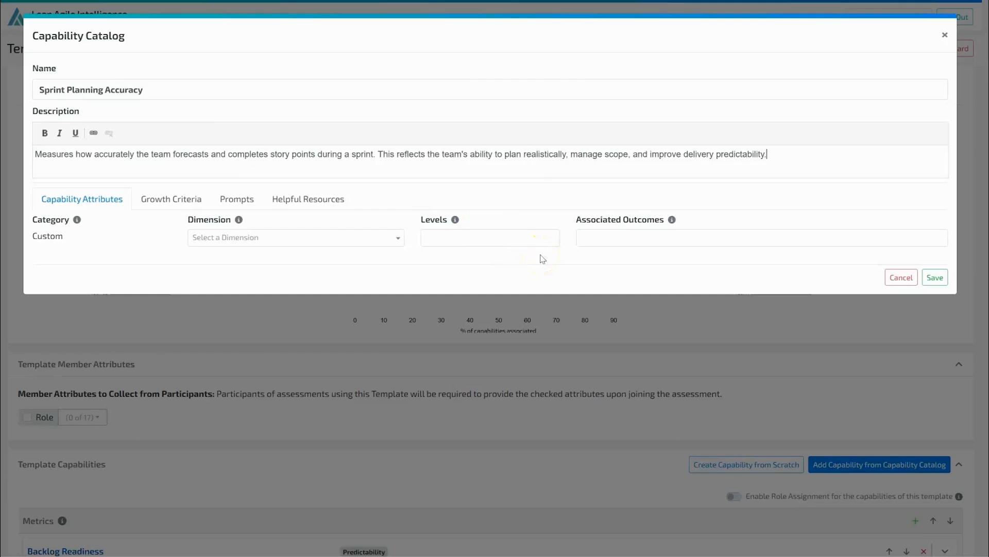
left_click(528, 230)
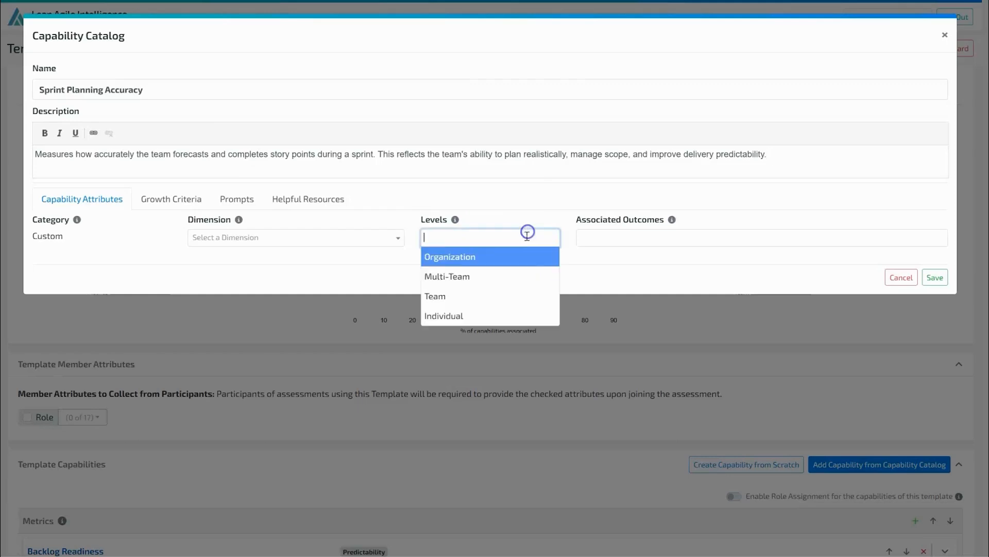
left_click(452, 294)
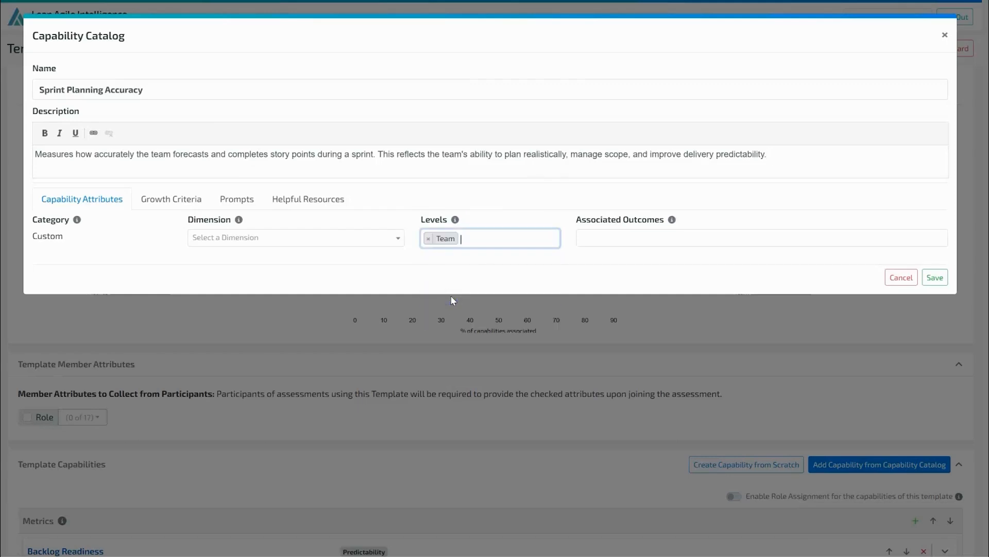
- Associate the Time to Market outcome with the capability and set its dimension to Metrics
left_click(649, 236)
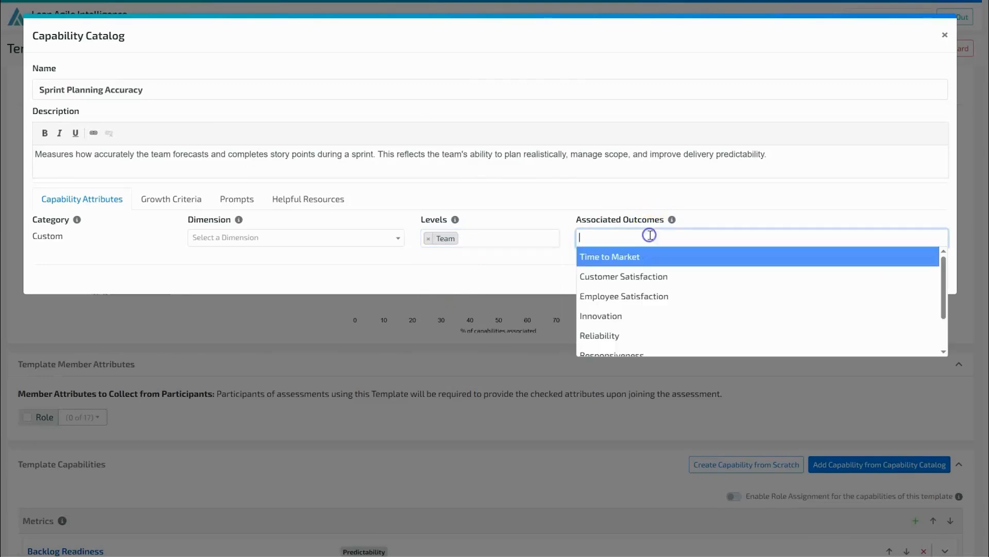
left_click(663, 258)
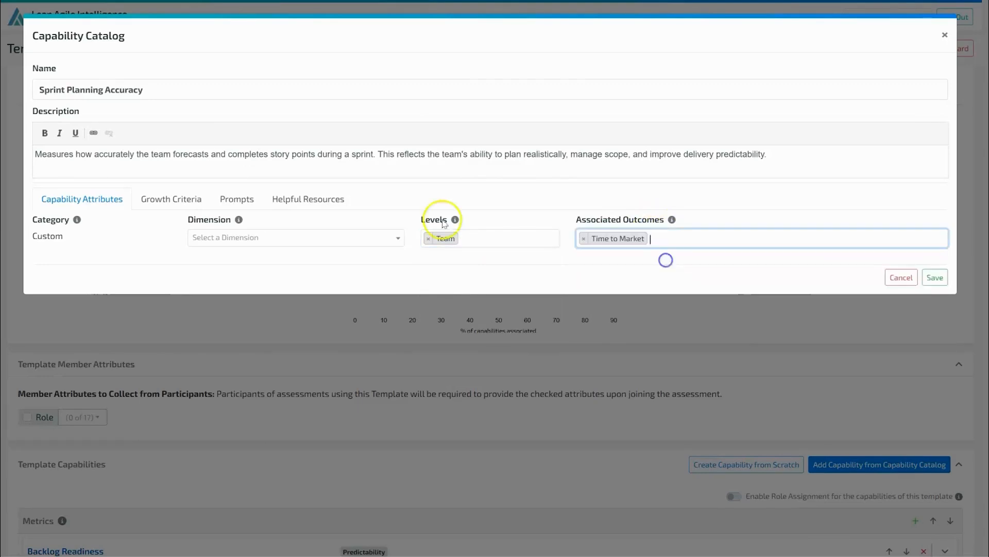
left_click(227, 239)
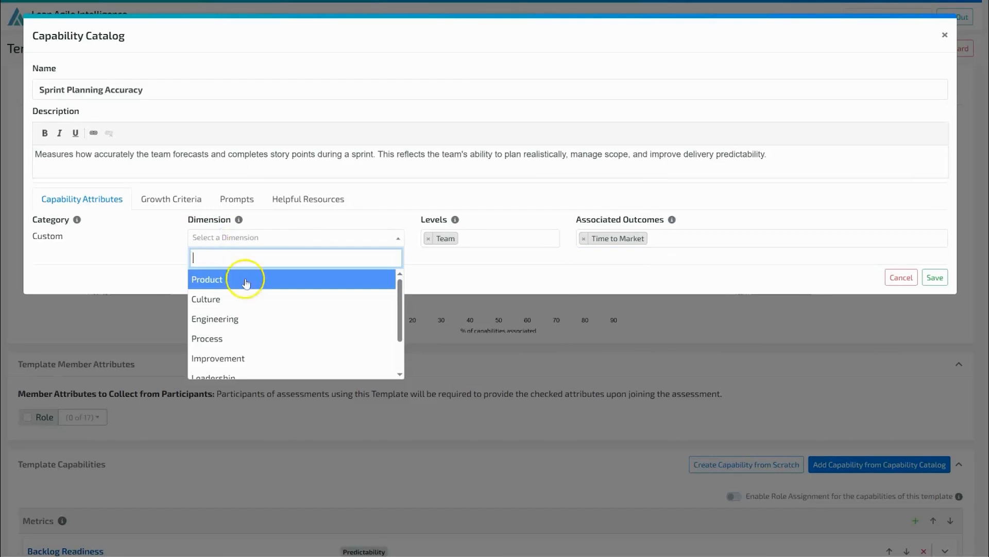
scroll(260, 315, "down", 2)
left_click(250, 350)
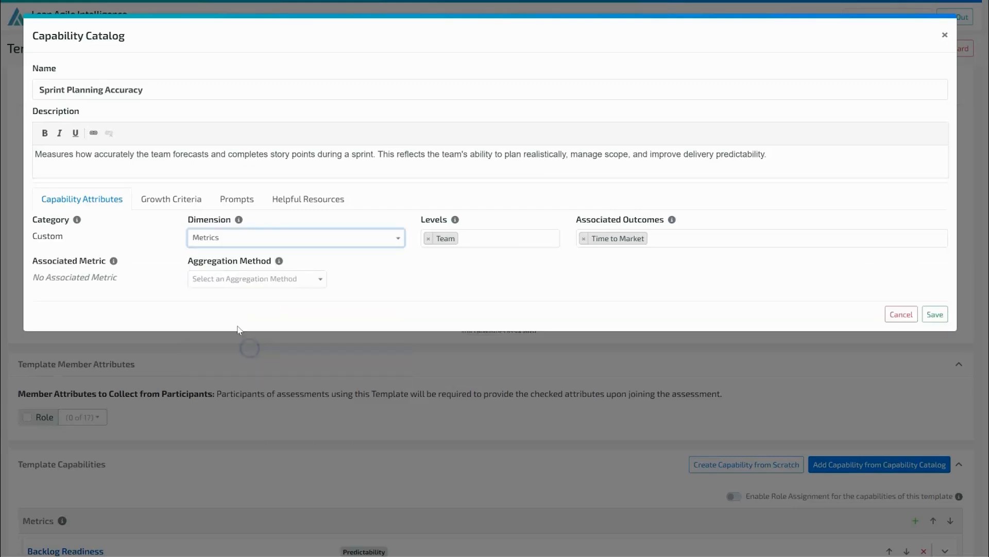
- Set the capability's aggregation method to Sum
left_click(234, 281)
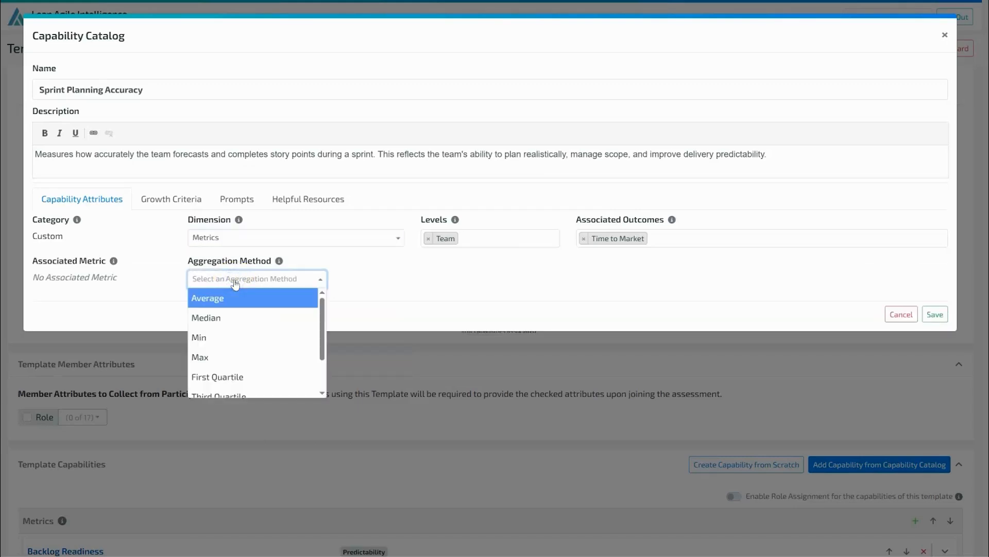
scroll(276, 340, "down", 2)
left_click(252, 387)
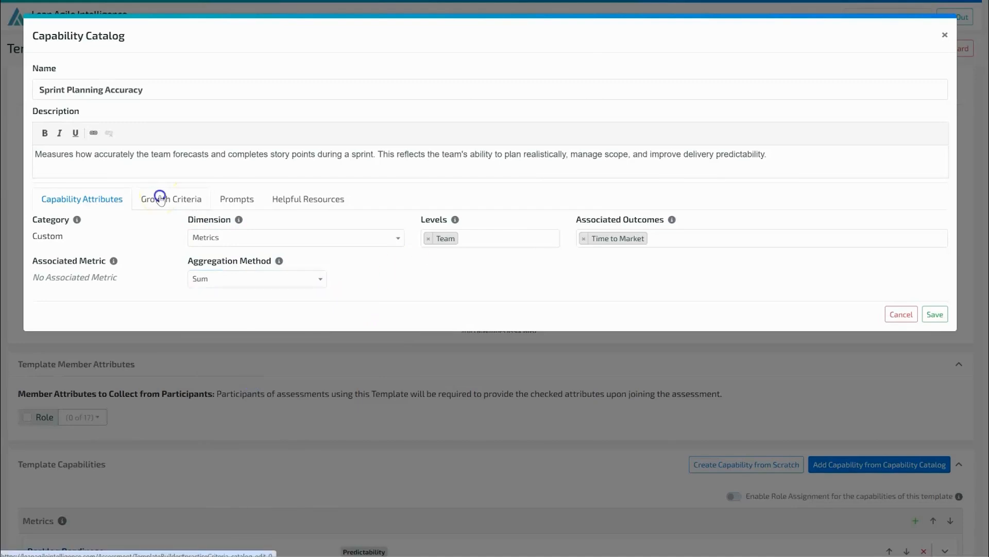
- Turn on ranges in the growth criteria and set the Starting stage to Equal to 0
left_click(160, 196)
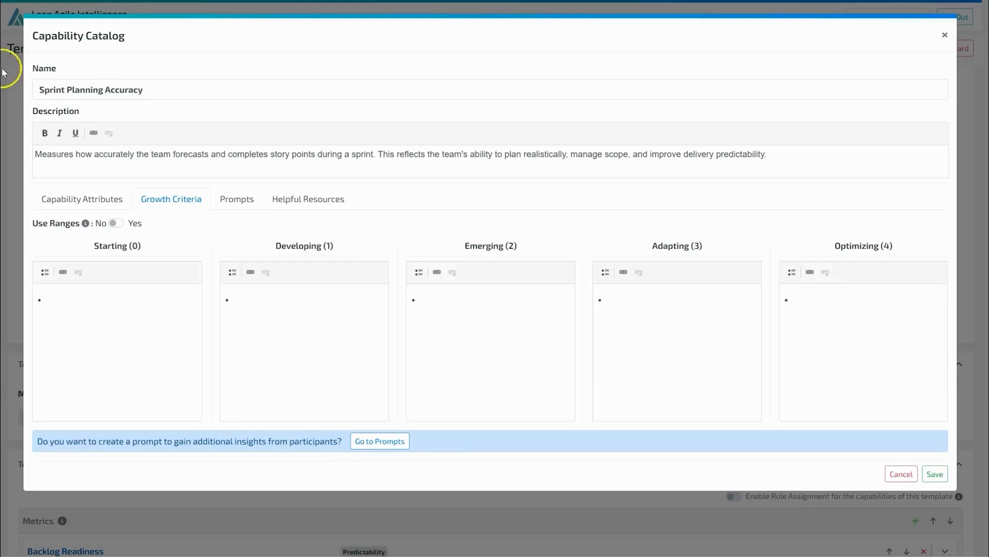
left_click(116, 223)
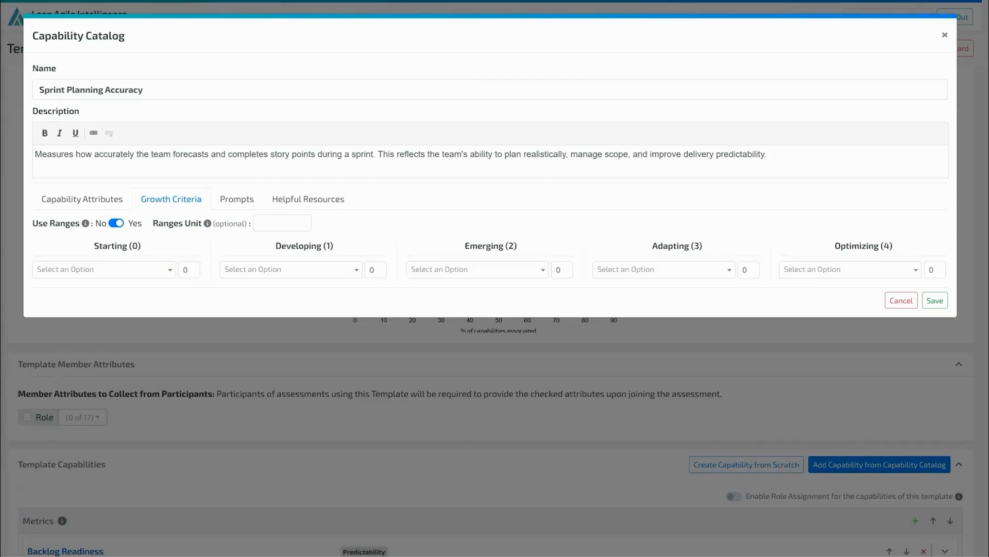
mouse_move(227, 555)
left_click(237, 514)
left_click(185, 271)
left_click(104, 270)
left_click(93, 328)
- Set Developing to more than or equal to 0 and Emerging to more than or equal to 50
left_click(323, 271)
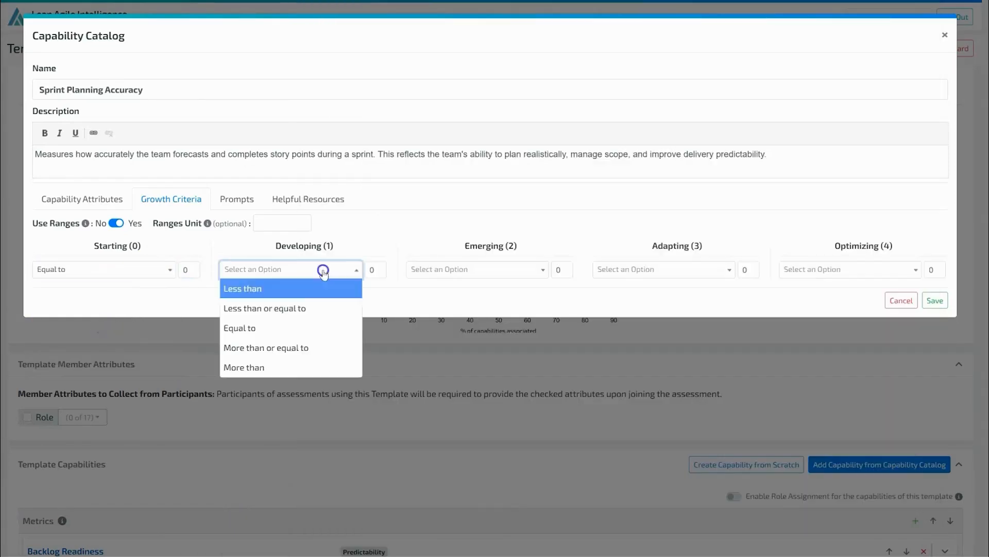
left_click(266, 348)
left_click(475, 269)
left_click(452, 348)
type("50")
- Set Adapting to more than or equal to 80 and Optimizing to more than or equal to 150, then save the capability
left_click(661, 269)
left_click(639, 347)
type("80")
left_click(847, 269)
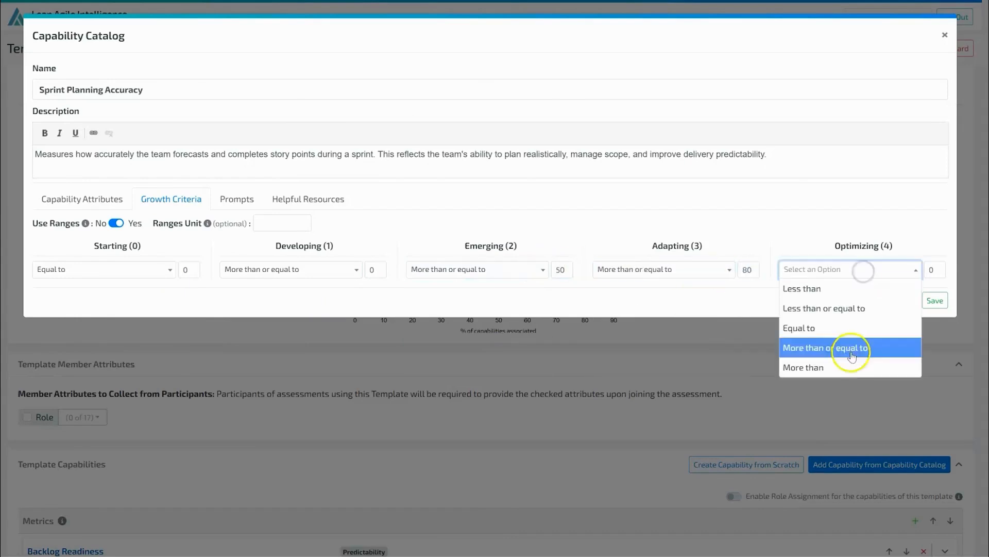
left_click(852, 347)
left_click(934, 269)
type("150")
left_click(935, 300)
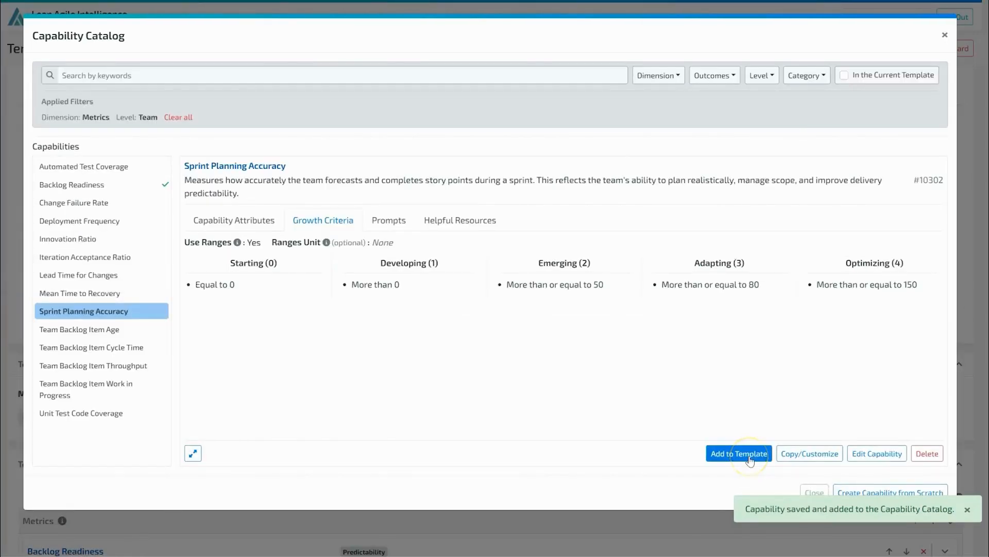
- Add Sprint Planning Accuracy to the template, check its attributes, and close the catalog
left_click(750, 453)
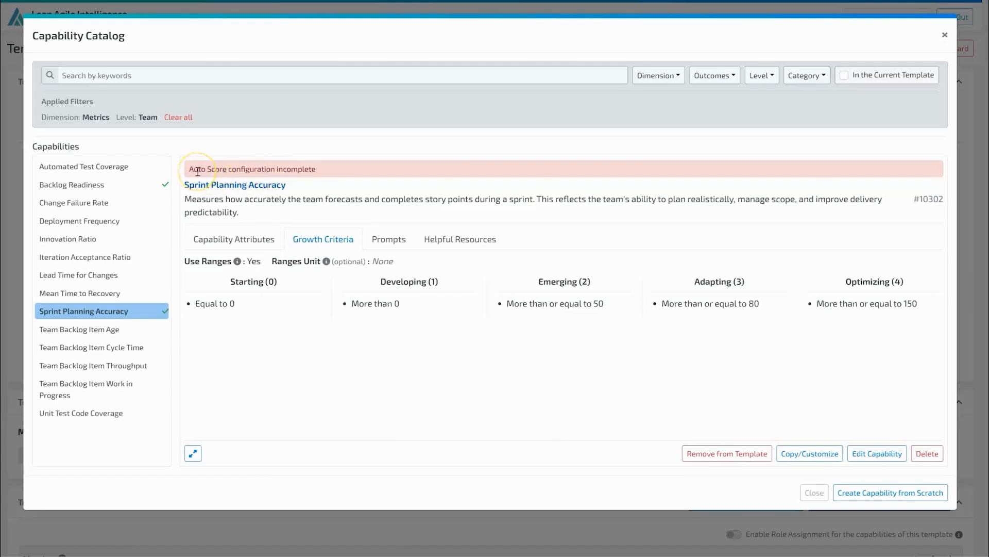
left_click(203, 239)
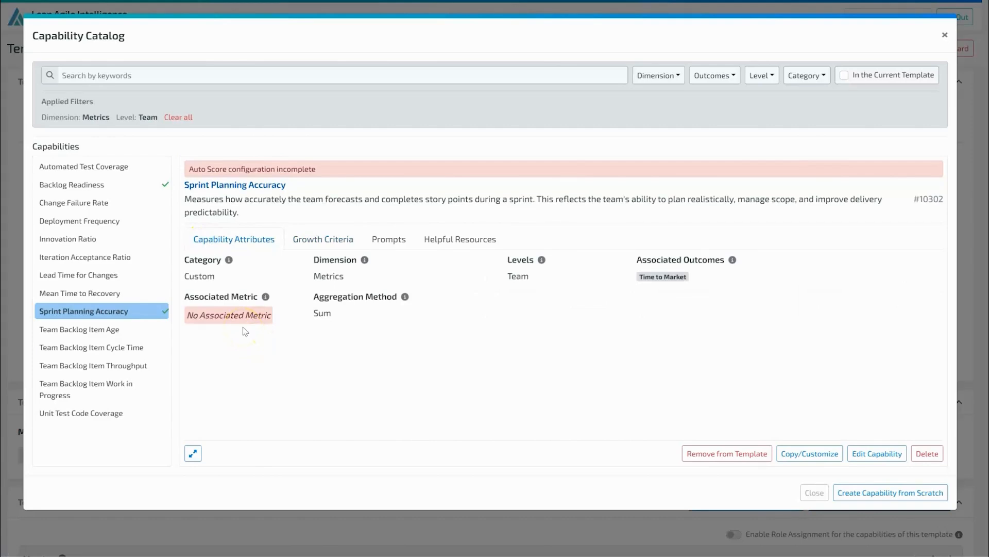
left_click(813, 492)
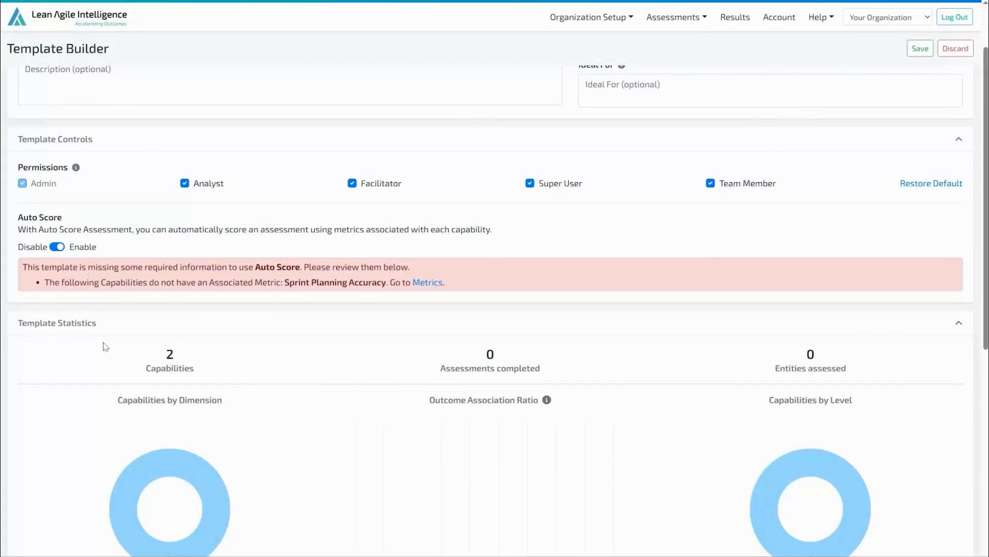
- Inspect the Sprint Planning Accuracy capability's details in the template's capability list
scroll(380, 394, "down", 7)
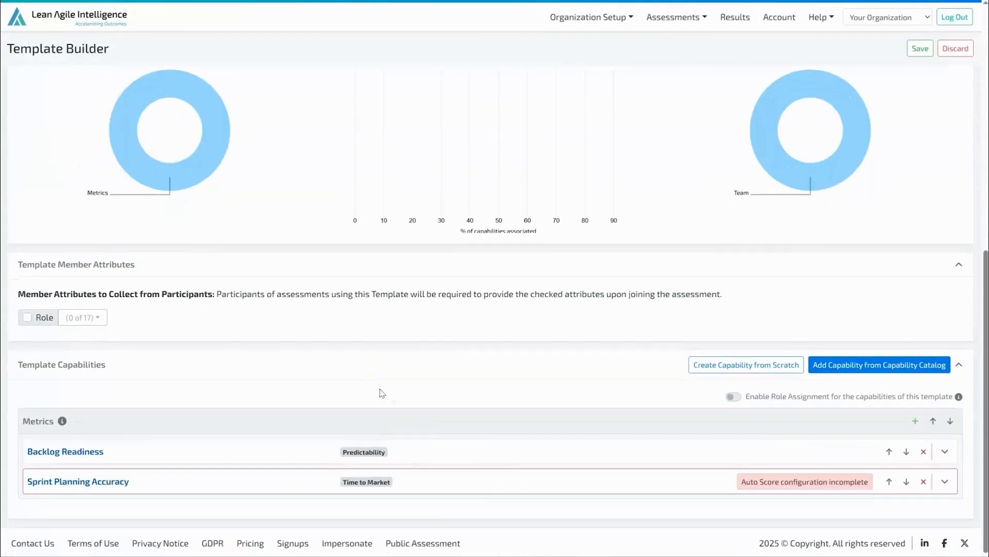
left_click(497, 487)
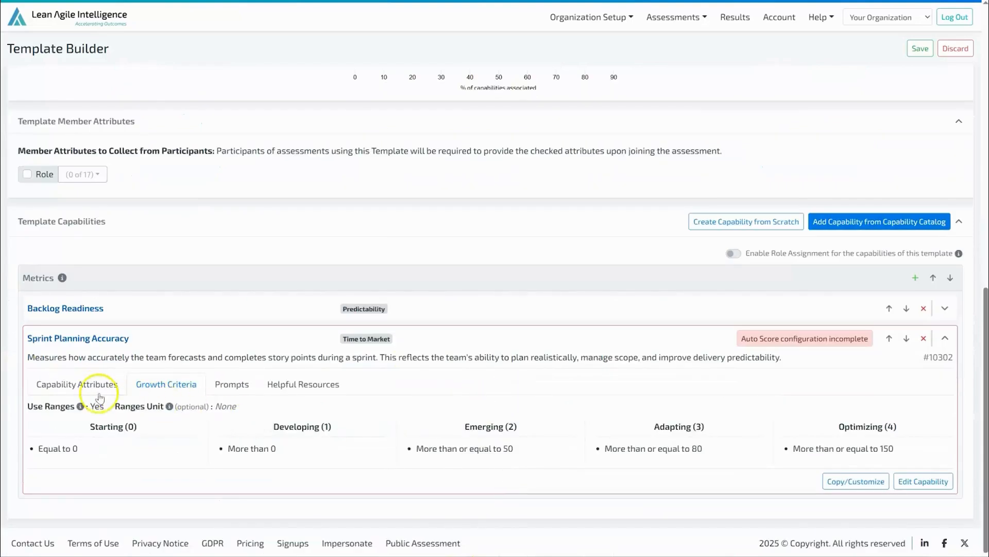
left_click(100, 396)
left_click(77, 460)
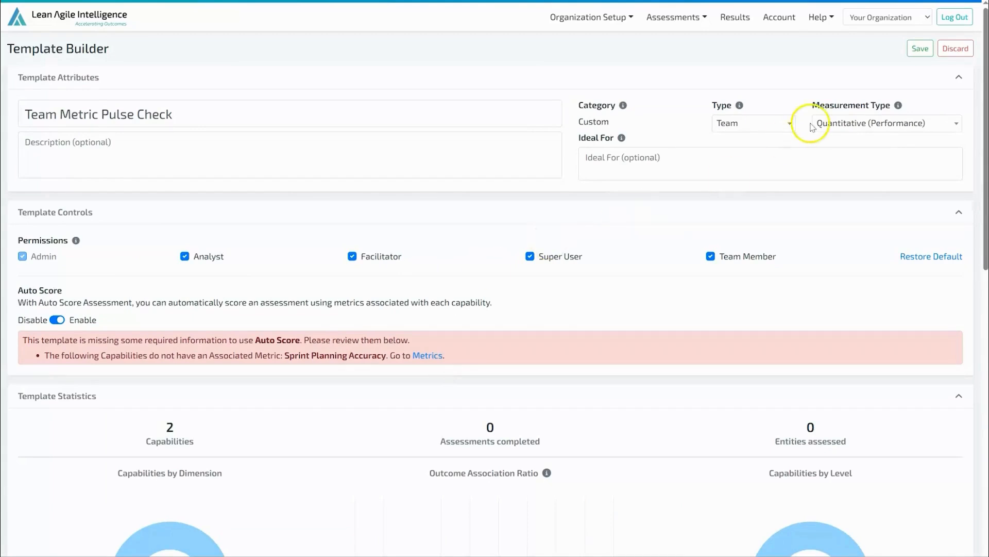
- Save the template, confirming to save it as is
left_click(921, 50)
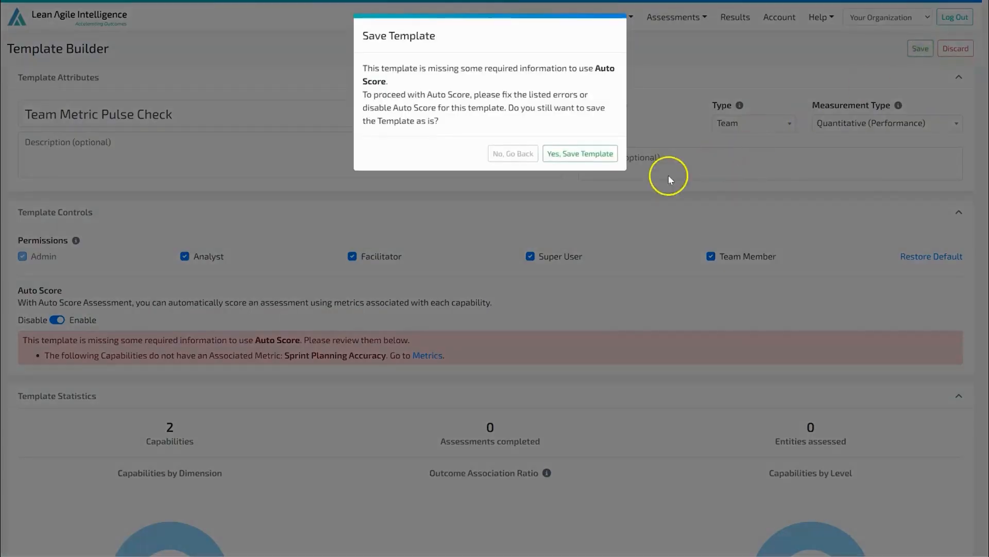
left_click(604, 155)
mouse_move(623, 107)
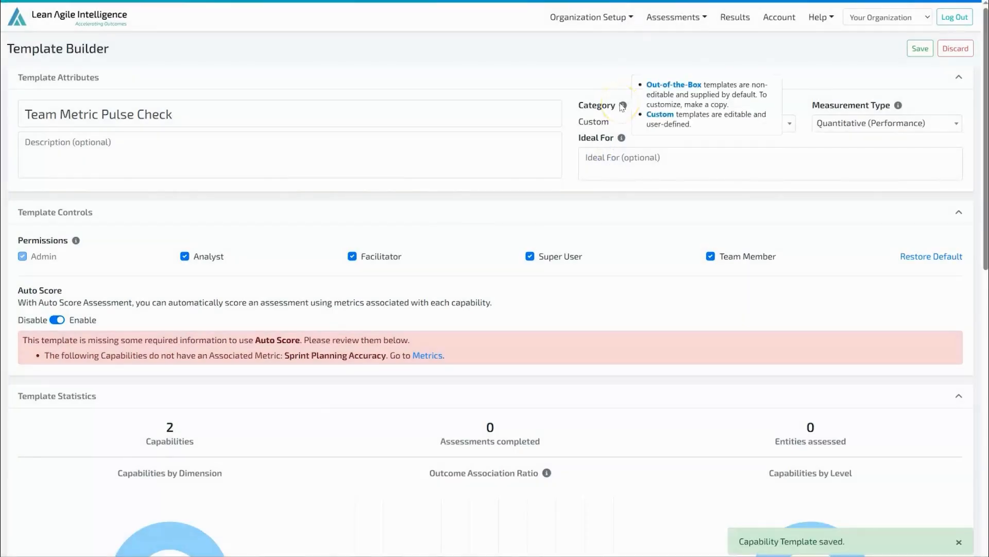
- Open the Metrics list and associate the Story Points metric with the Sprint Planning Accuracy capability
left_click(600, 17)
left_click(484, 164)
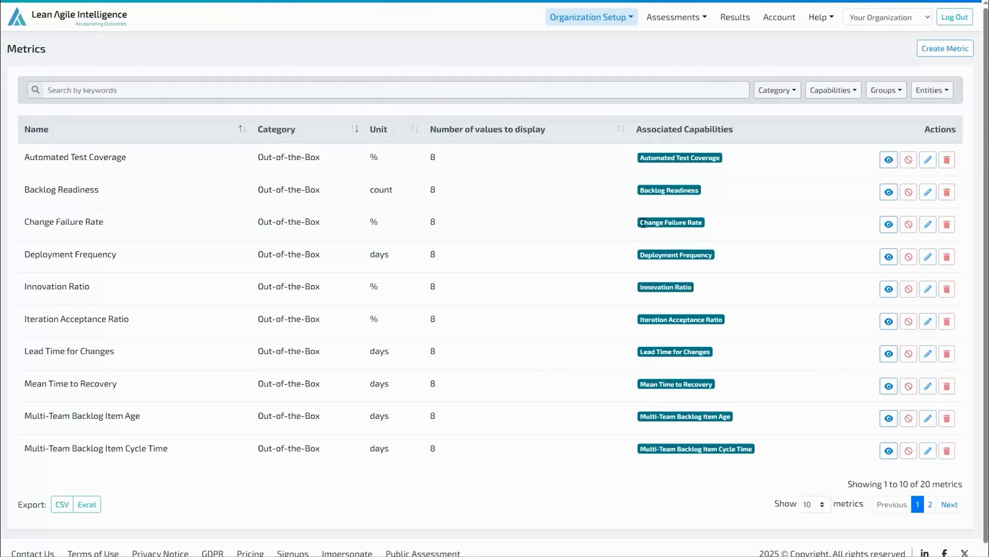
left_click(947, 160)
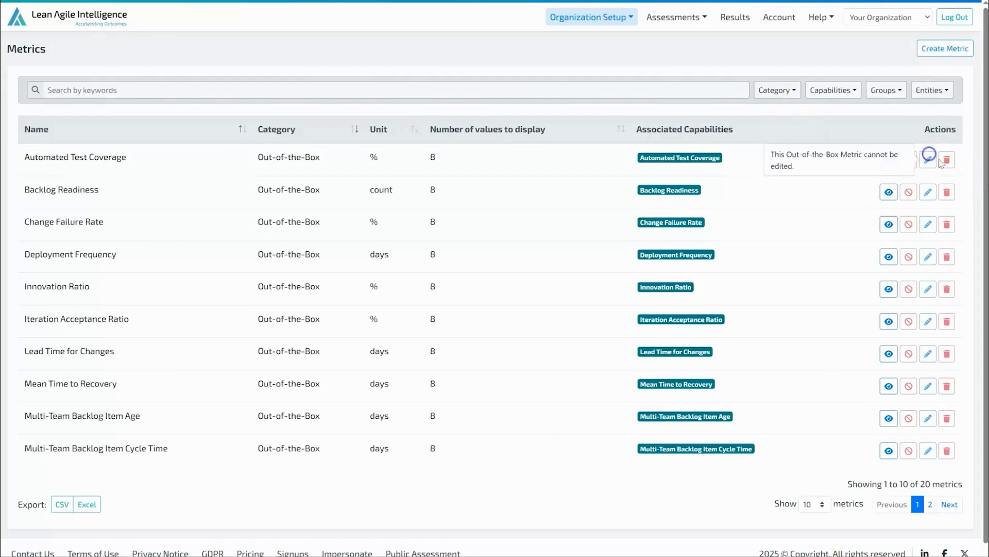
left_click(930, 504)
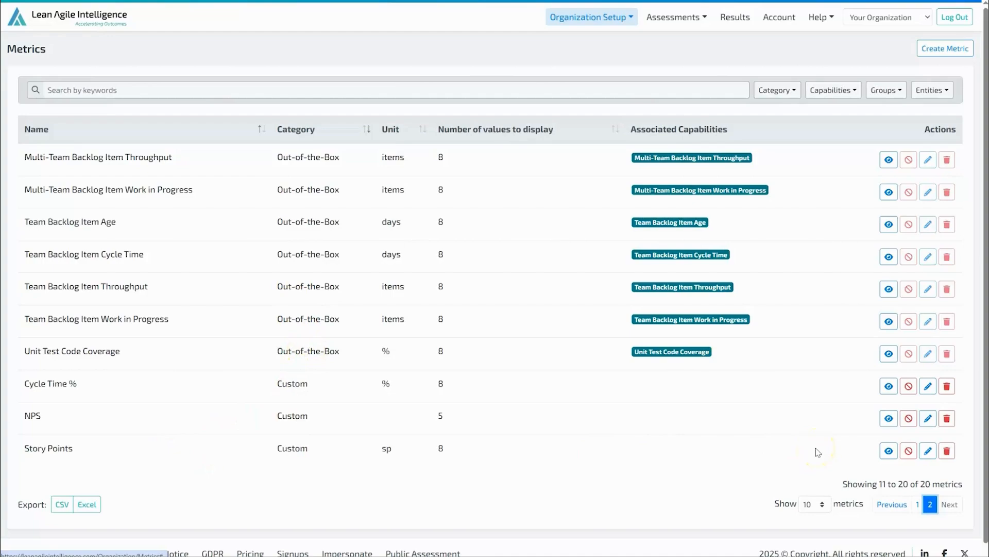
left_click(927, 450)
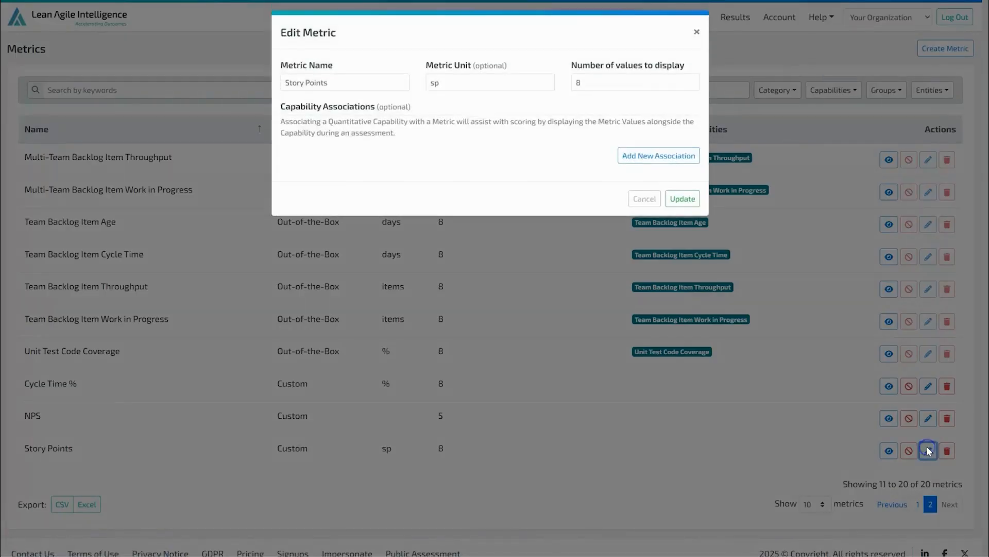
left_click(653, 161)
left_click(559, 205)
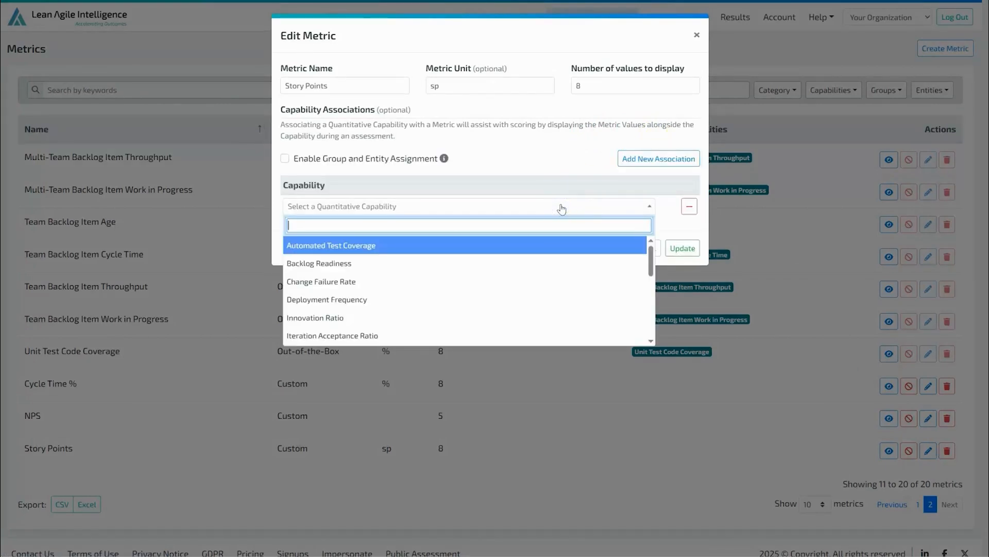
type("sp")
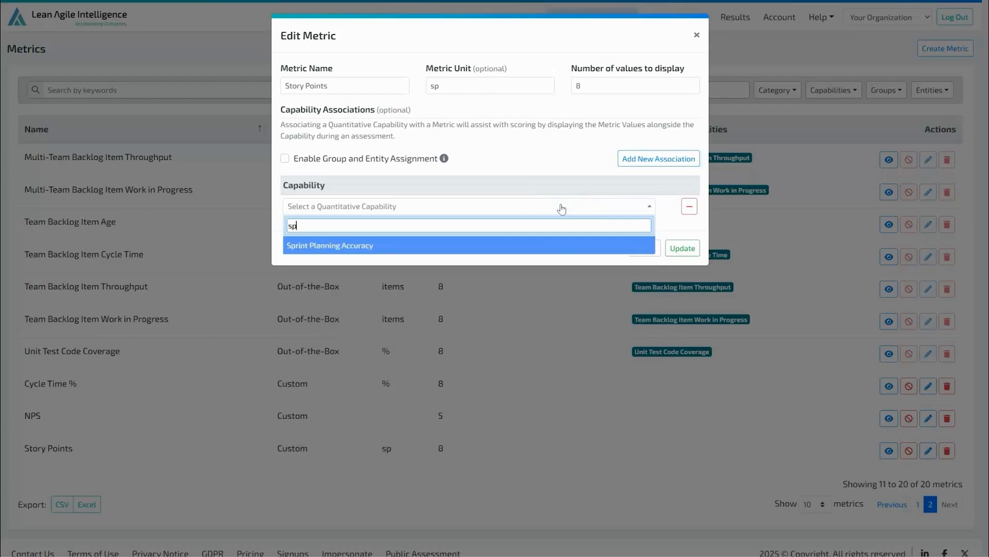
left_click(558, 247)
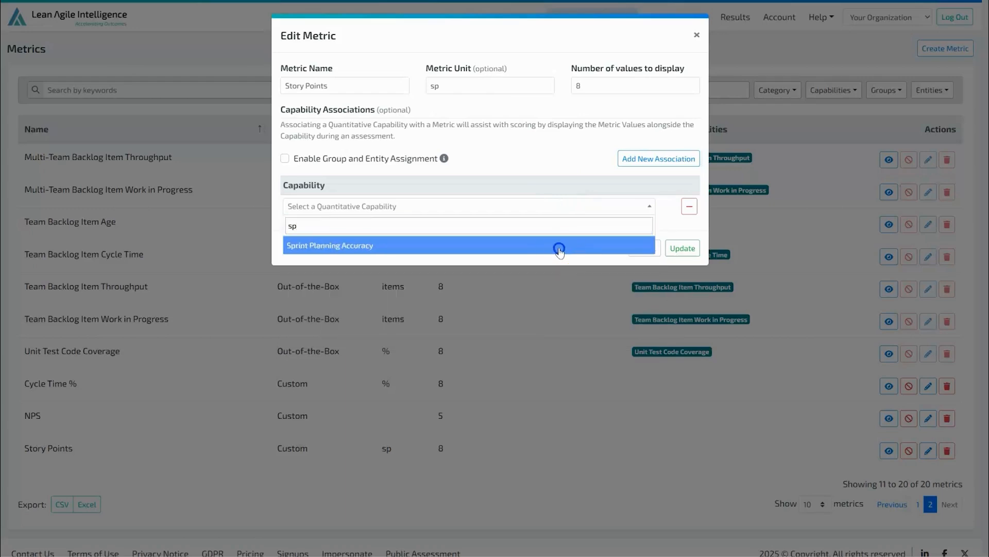
left_click(689, 249)
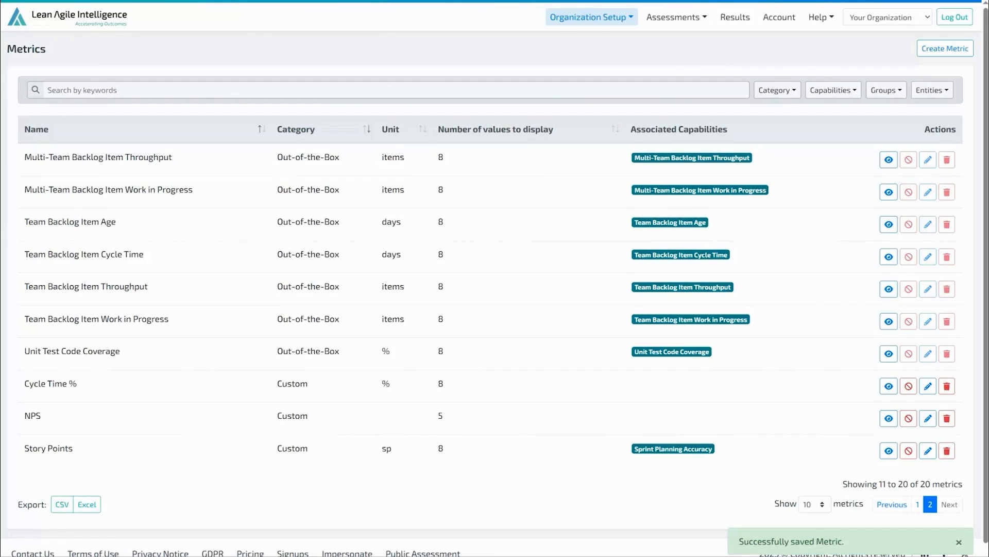
- Bulk add metric values on the organization's results page by pasting the data and uploading it
left_click(749, 15)
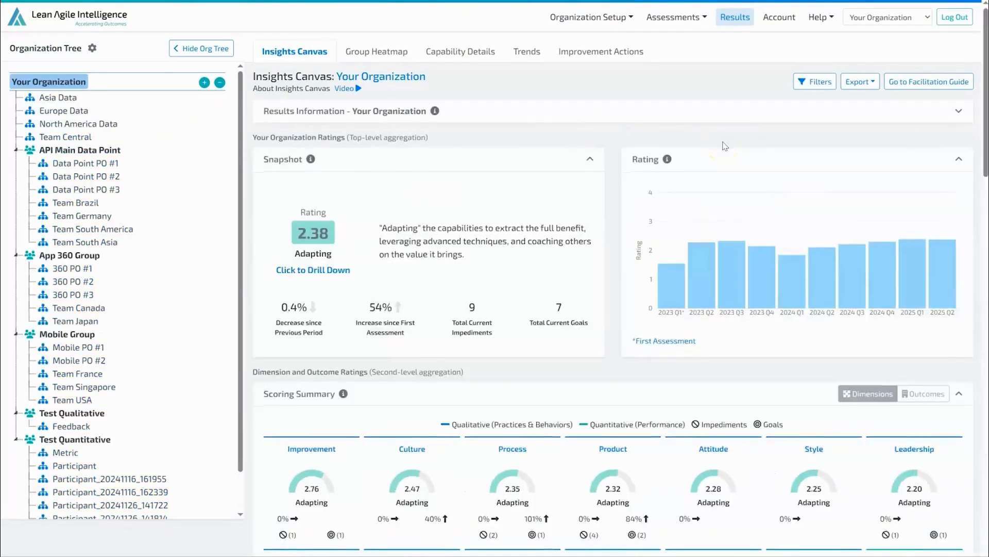
scroll(724, 146, "down", 10)
left_click(955, 416)
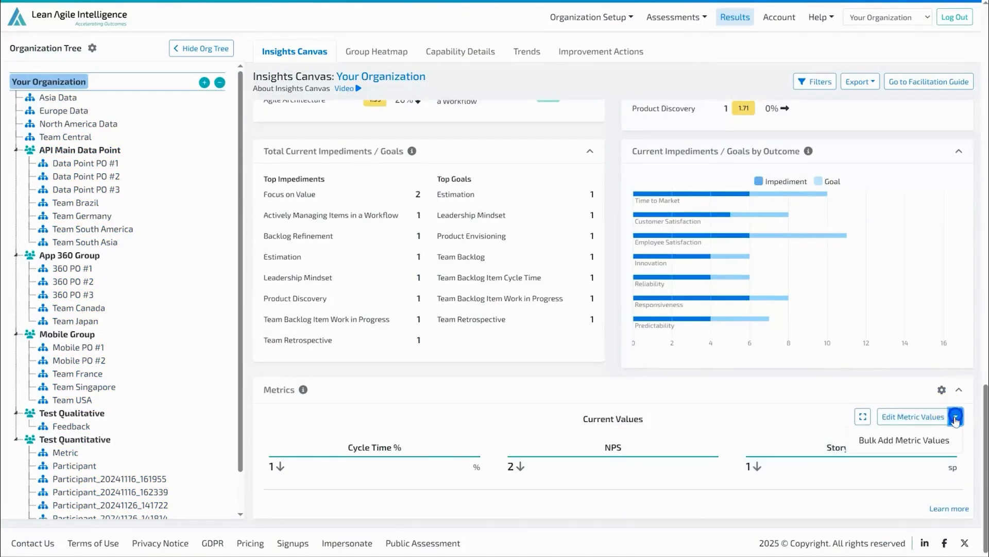
left_click(928, 439)
left_click(380, 253)
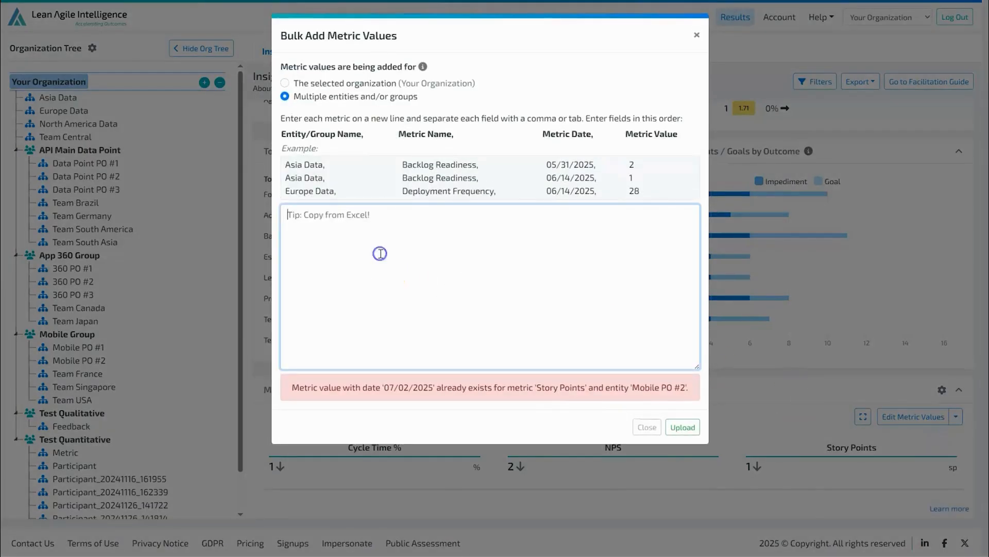
type("Mobile PO #2,Story Points,06/02/2025,8 Mobile PO #2,Story Points,06/03/2025,9 Mobile PO #2,Story Points,06/04/2025,3 Mobile PO #2,Story Points,06/05/2025,6 Mobile PO #2,Story Points,06/06/2025,7")
left_click(682, 426)
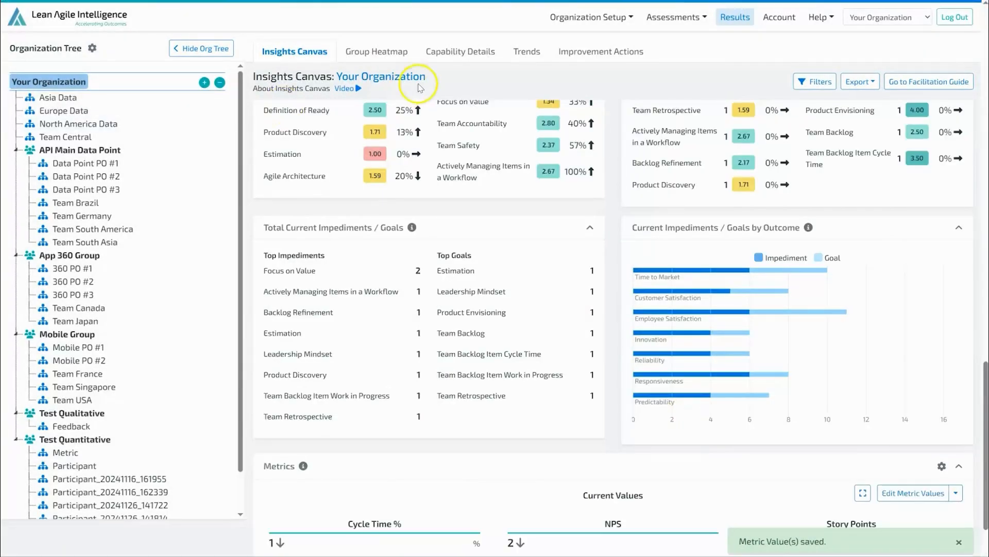
- Open the Team Metric Pulse Check template from the capability templates and start an Auto Score Assessment
left_click(679, 17)
left_click(689, 38)
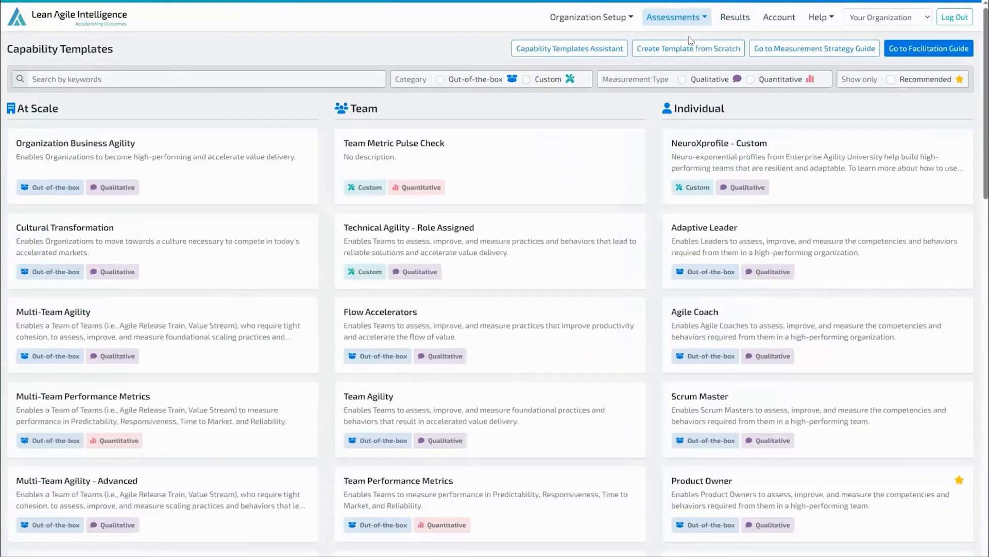
left_click(586, 165)
left_click(782, 280)
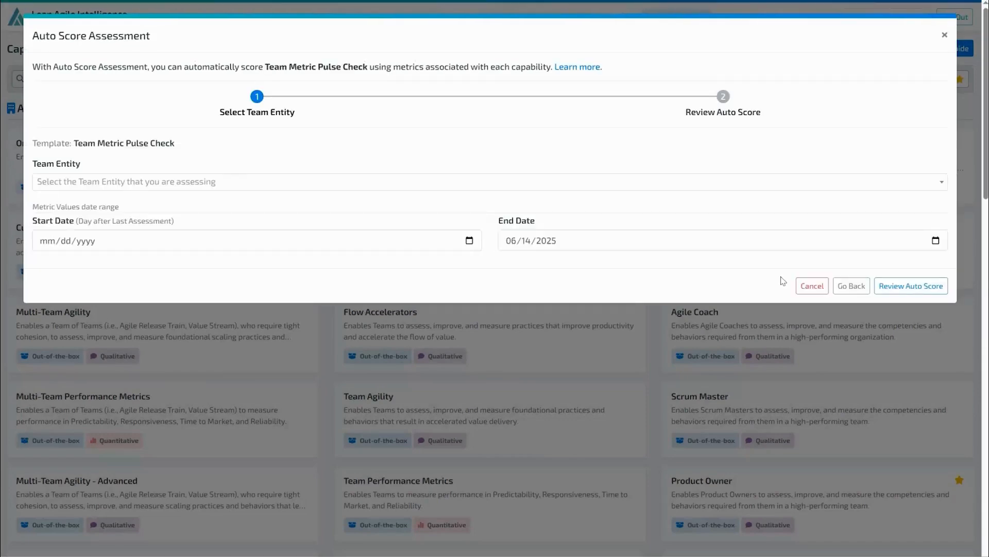
- Choose Mobile PO #2 as the team entity for the auto score
left_click(258, 177)
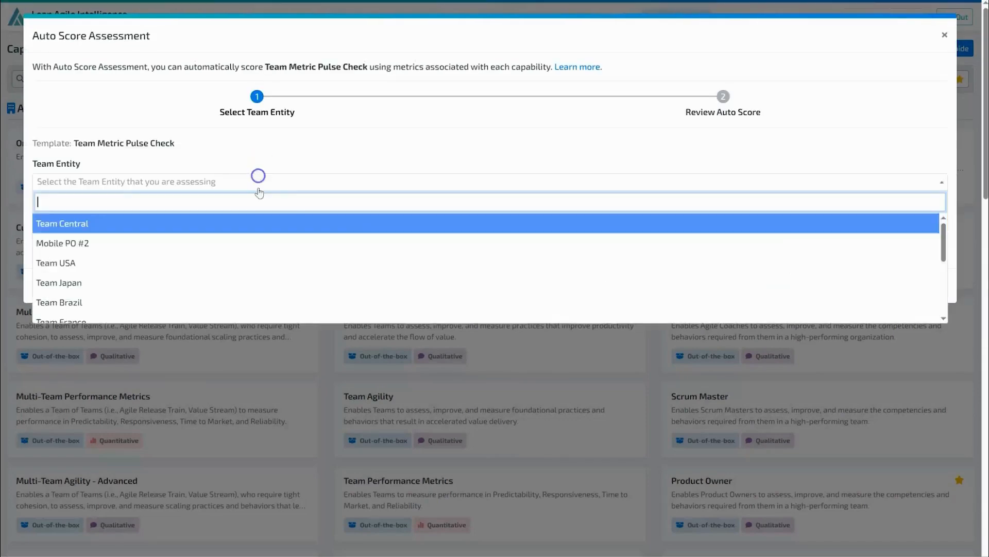
left_click(227, 243)
left_click(469, 241)
left_click(120, 262)
left_click(120, 262)
left_click(75, 299)
- Set the metric values end date to 07/31/2025 and proceed to review the auto score
left_click(936, 240)
left_click(607, 265)
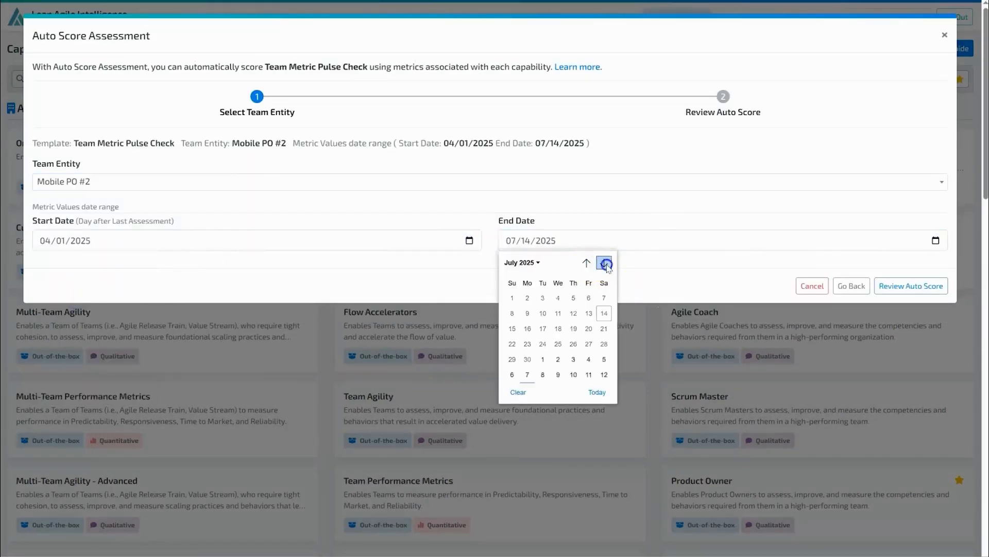
left_click(574, 359)
left_click(913, 286)
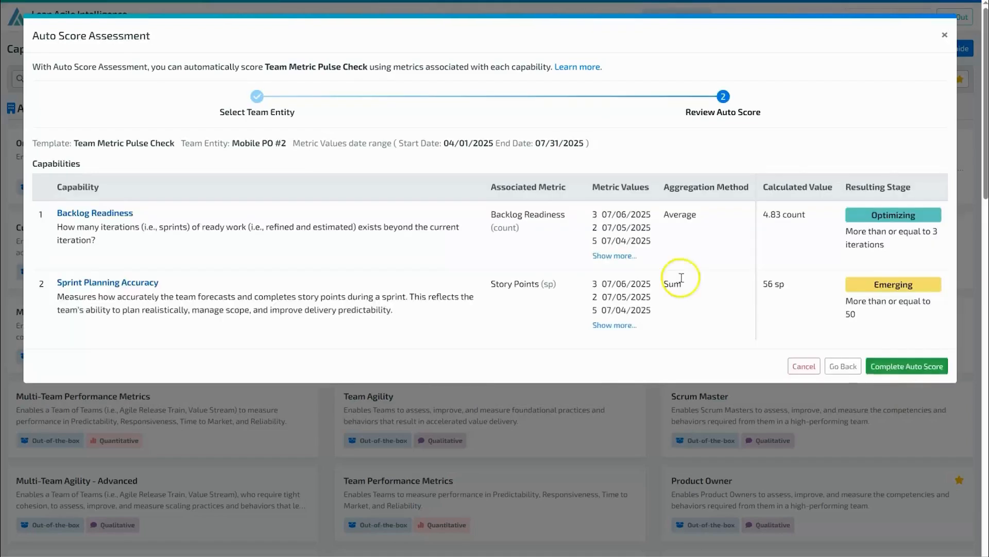
- Expand the full metric value lists for both capabilities in the review
left_click(615, 258)
left_click(615, 348)
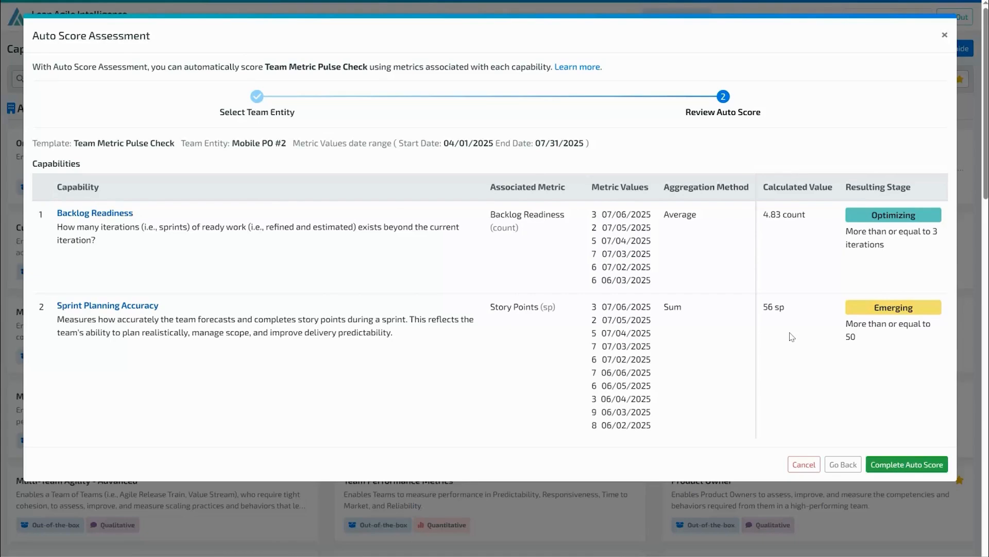
- Complete the auto score for the assessment
left_click(886, 464)
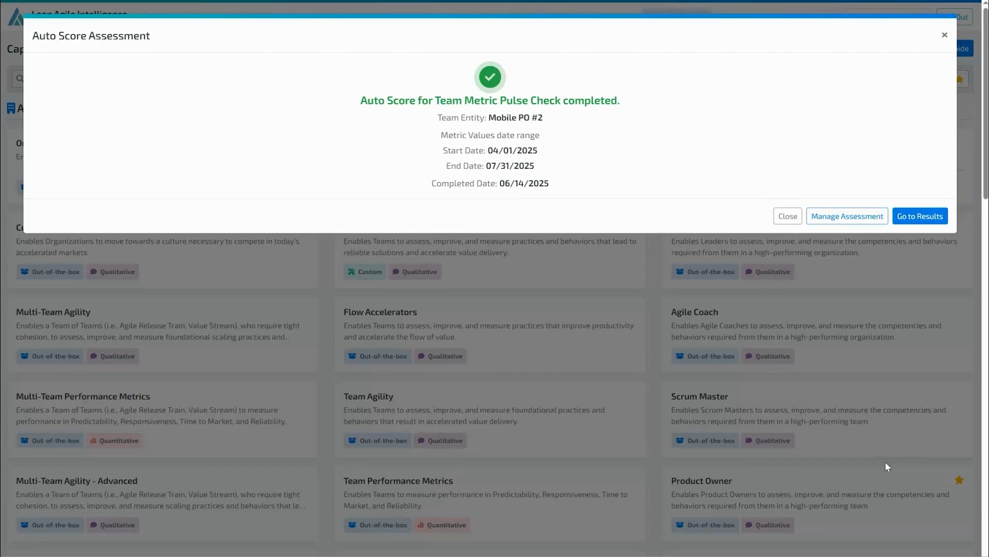
left_click(706, 97)
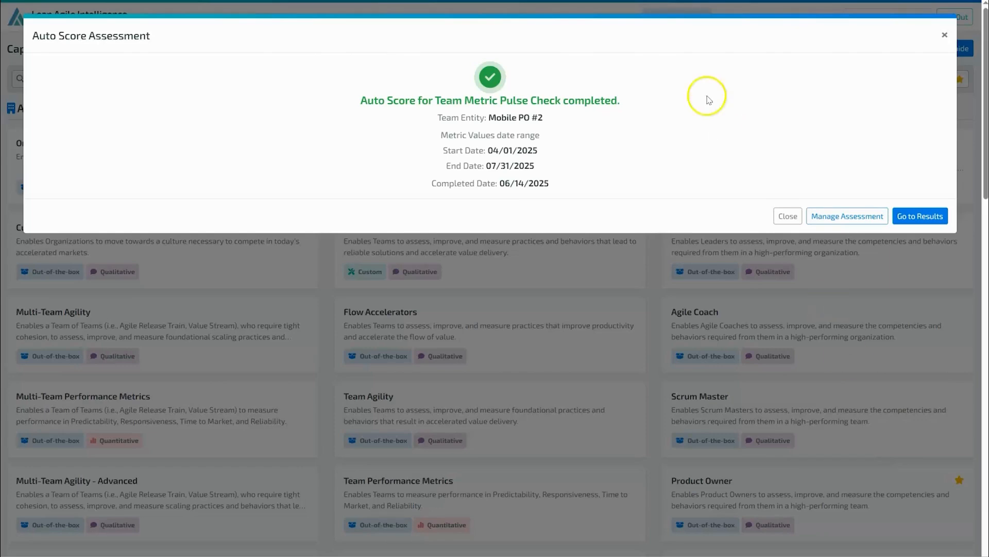